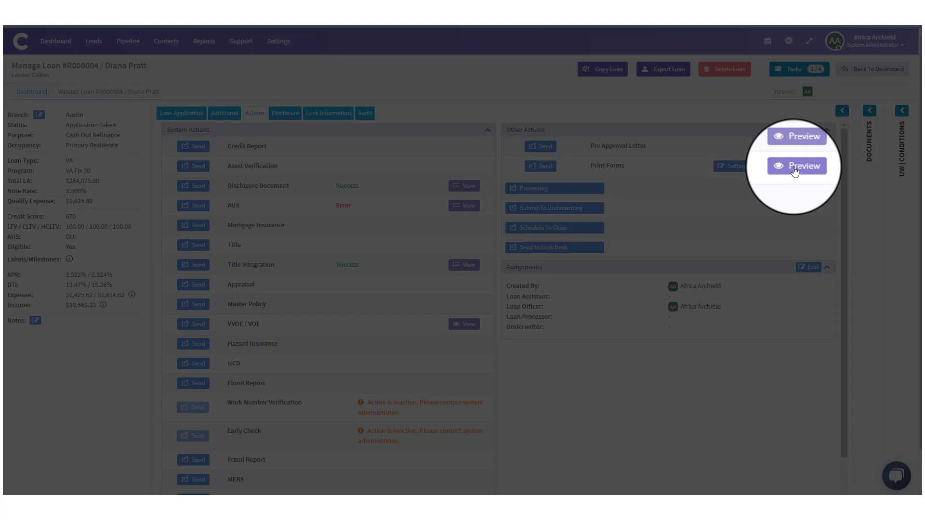
Step: Preview the loan's print forms, examine the custom forms selection and the package choices, and close the form request without generating documents
{"action": "left_click", "coordinate": [795, 167]}
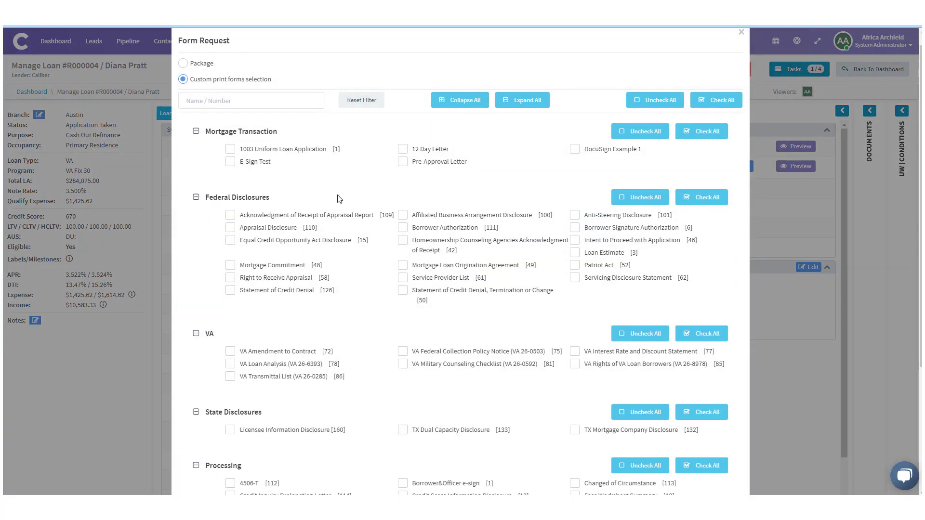
{"action": "scroll", "coordinate": [339, 198], "scroll_direction": "down", "scroll_amount": 4}
{"action": "scroll", "coordinate": [338, 205], "scroll_direction": "up", "scroll_amount": 5}
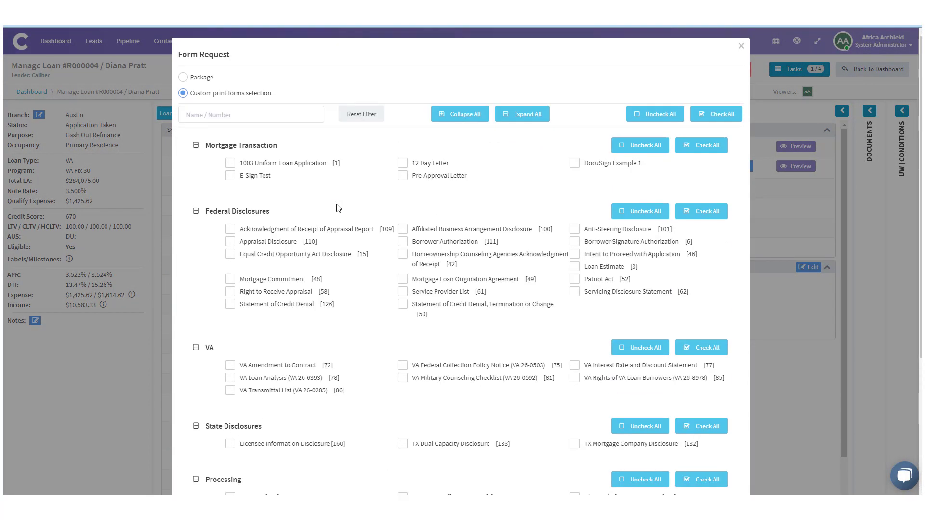
{"action": "left_click", "coordinate": [201, 79]}
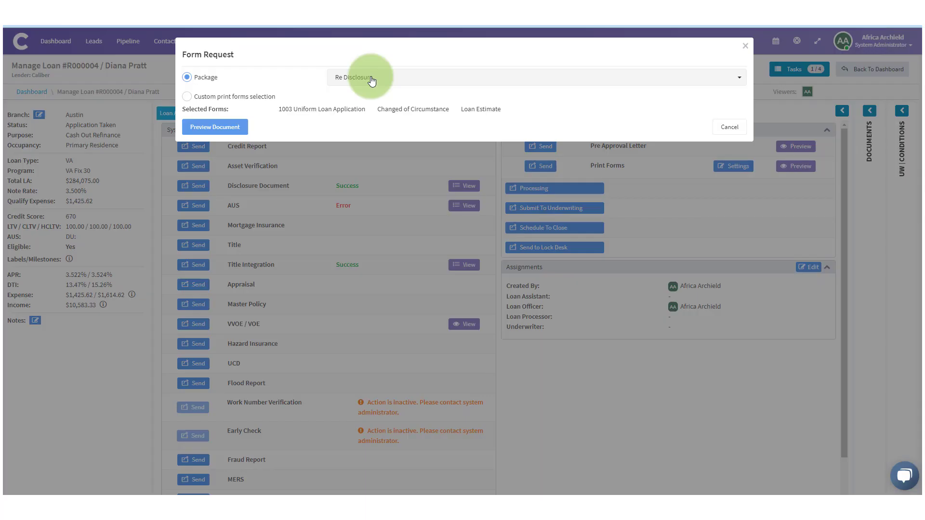
{"action": "left_click", "coordinate": [371, 80]}
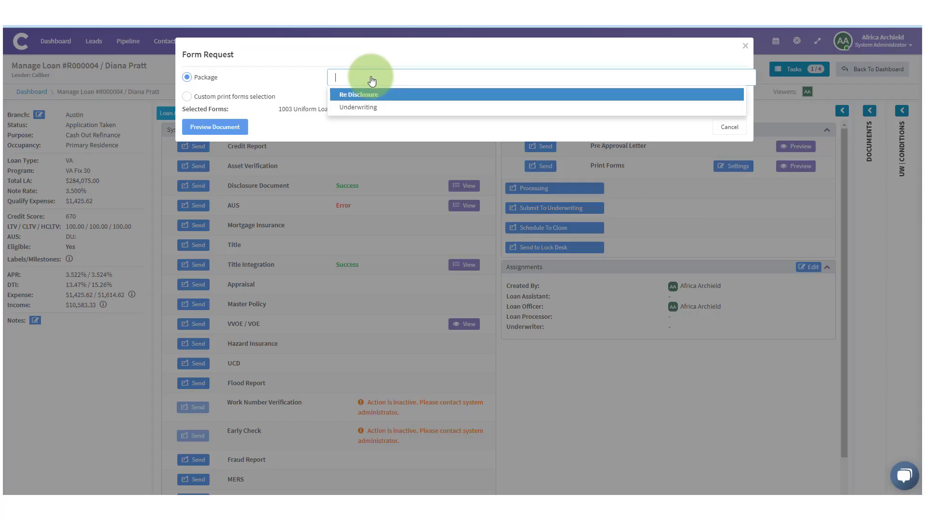
{"action": "left_click", "coordinate": [277, 74]}
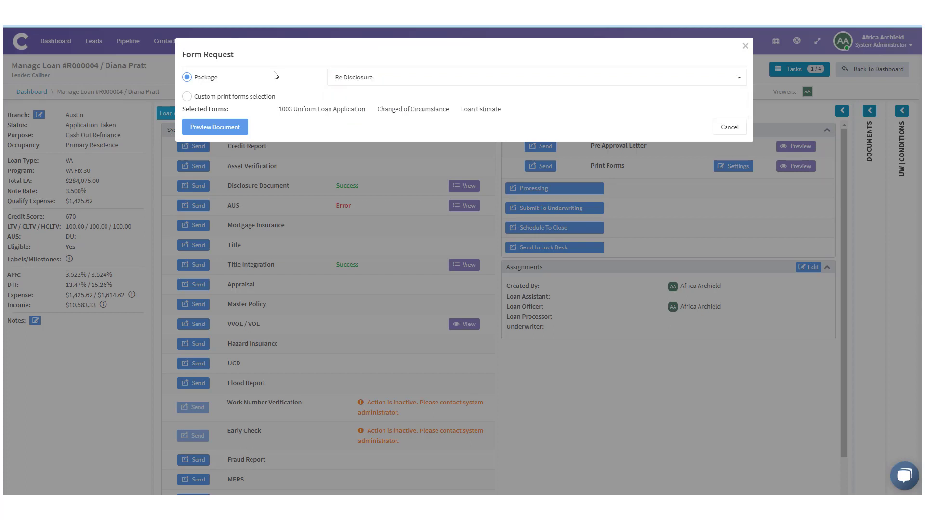
{"action": "left_click", "coordinate": [726, 129]}
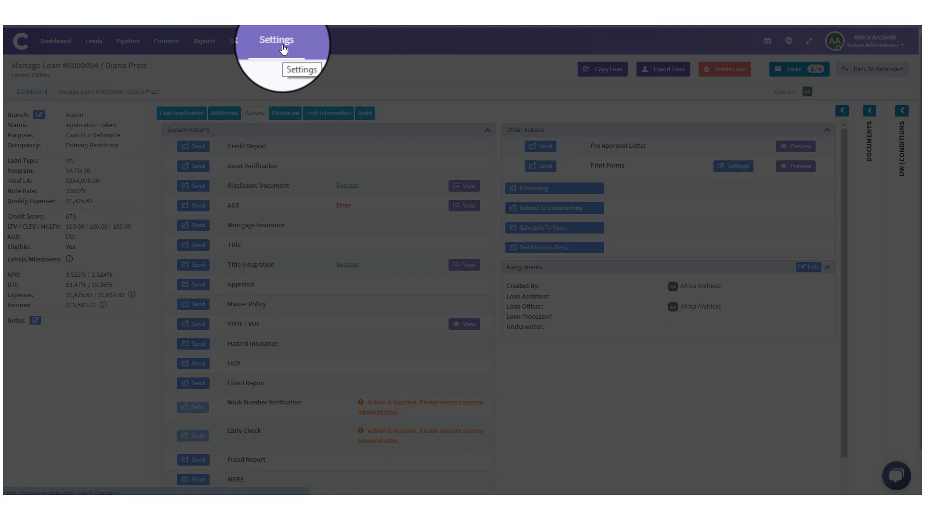
Step: Open the list of print form packages within the company's print form settings
{"action": "left_click", "coordinate": [283, 48]}
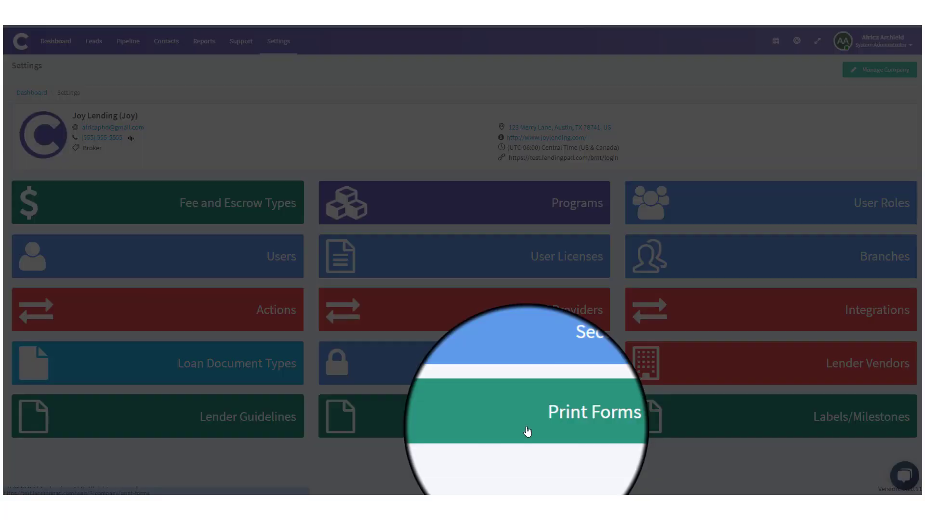
{"action": "left_click", "coordinate": [527, 432]}
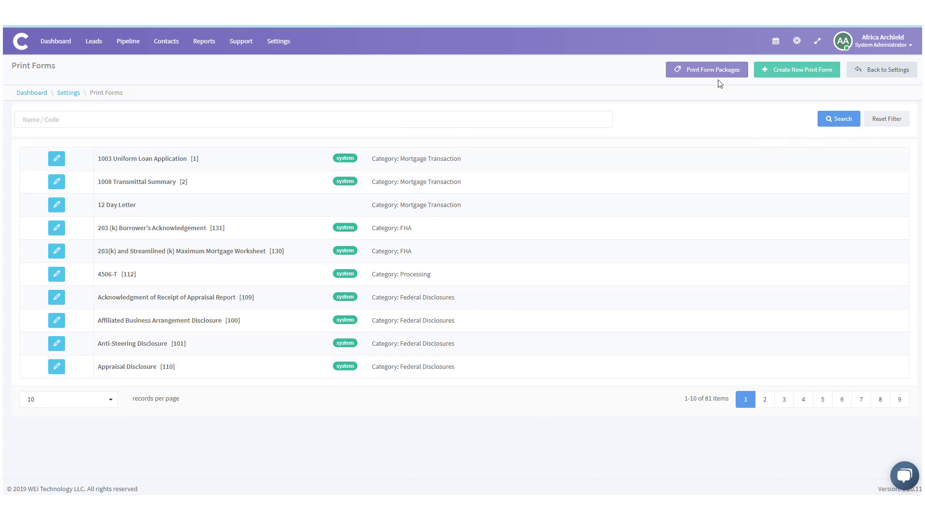
{"action": "left_click", "coordinate": [701, 76]}
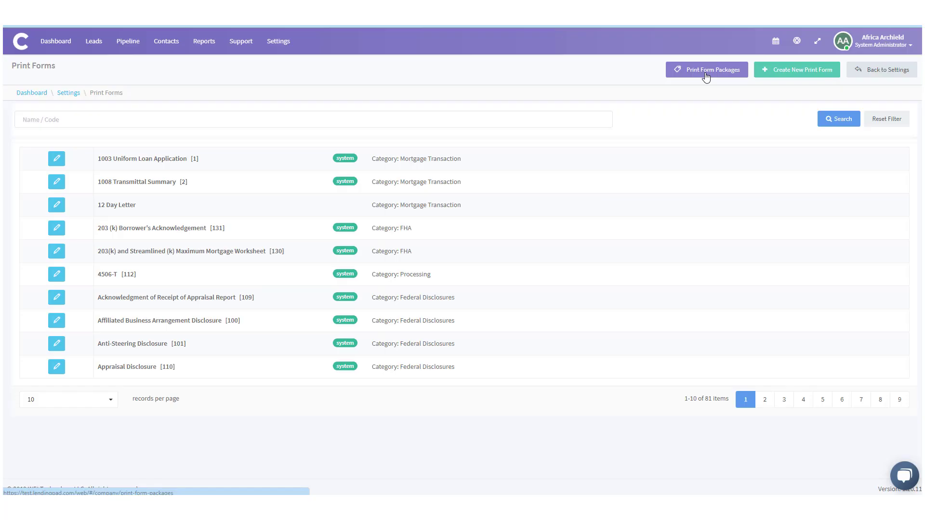
{"action": "left_click", "coordinate": [704, 71]}
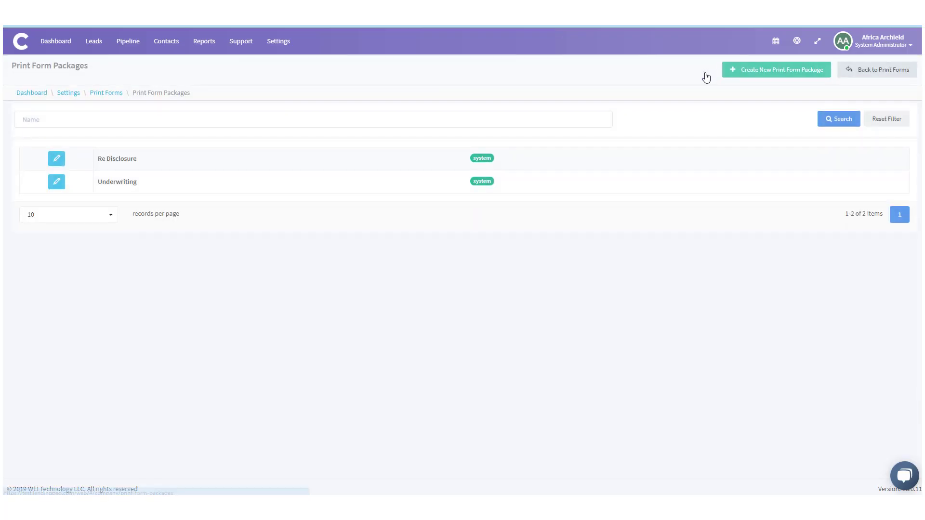
Step: Examine which print forms the Re Disclosure package contains, and return to the package list
{"action": "left_click", "coordinate": [196, 185]}
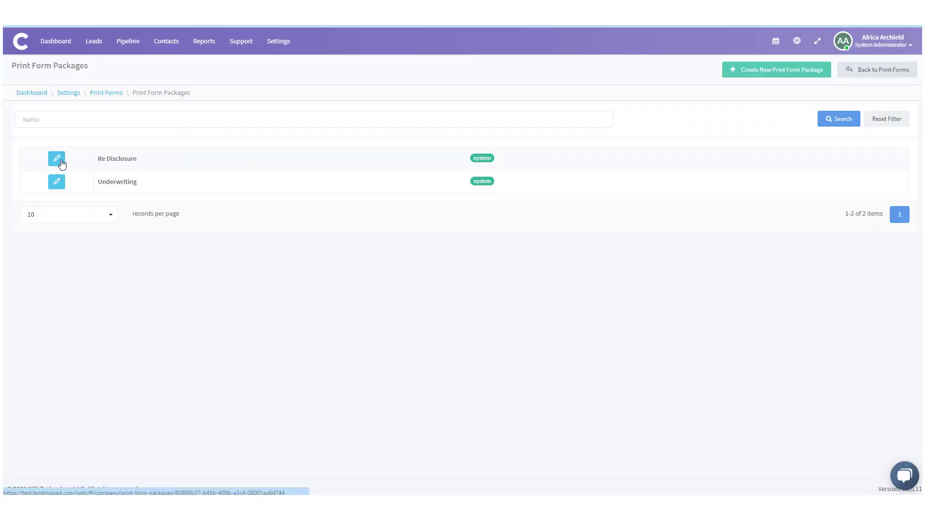
{"action": "left_click", "coordinate": [56, 159]}
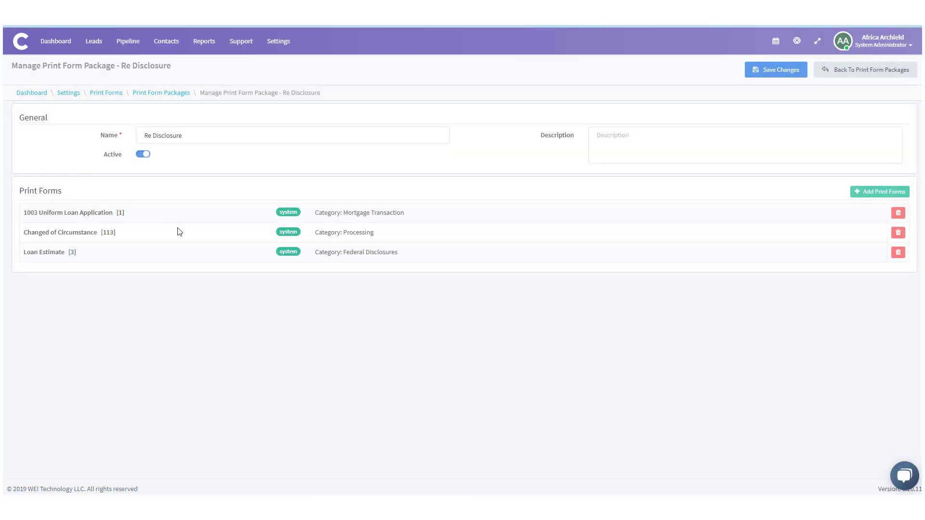
{"action": "left_click", "coordinate": [876, 191]}
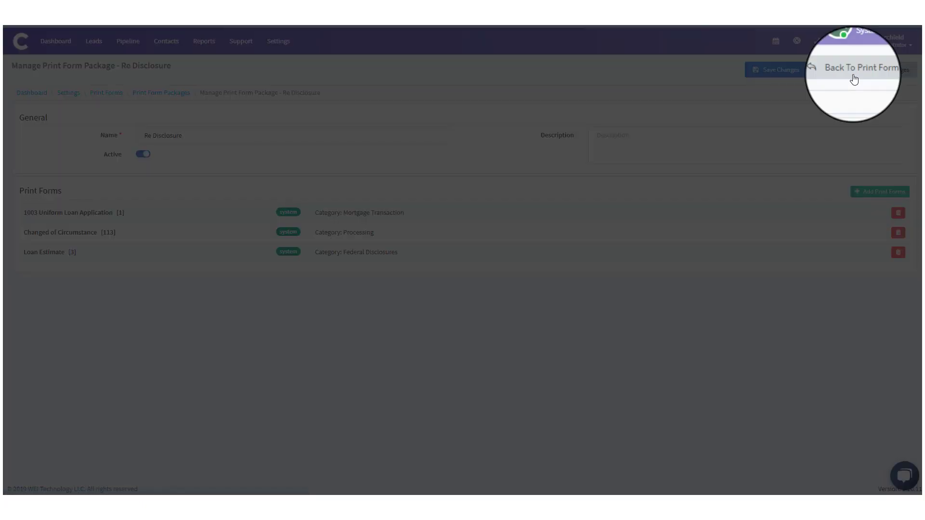
{"action": "left_click", "coordinate": [852, 73]}
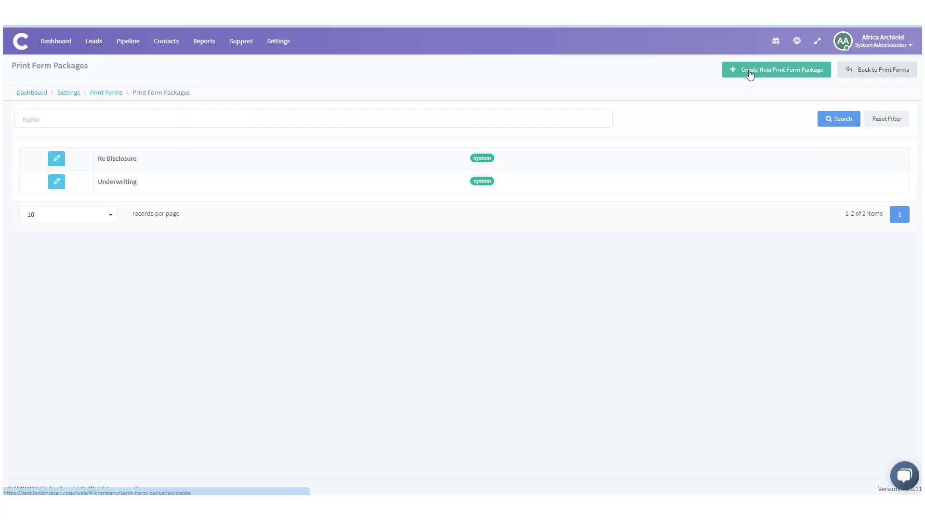
Step: Create a new print form package named Initial Disclosures
{"action": "left_click", "coordinate": [750, 73]}
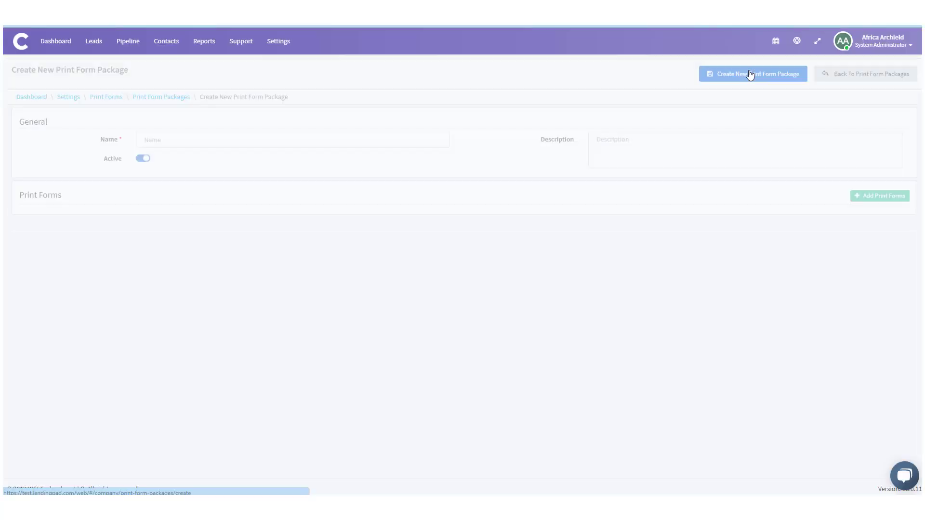
{"action": "left_click", "coordinate": [262, 133]}
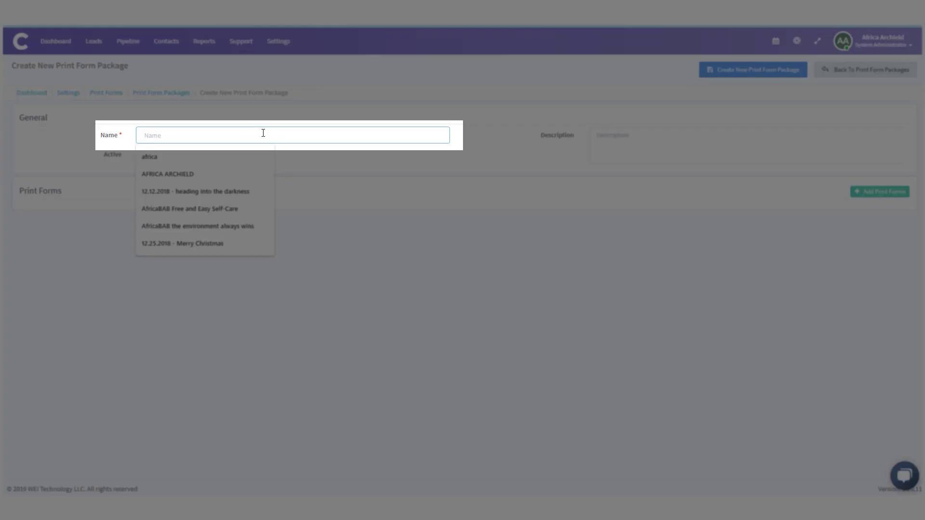
{"action": "type", "text": "Initial Disclosures"}
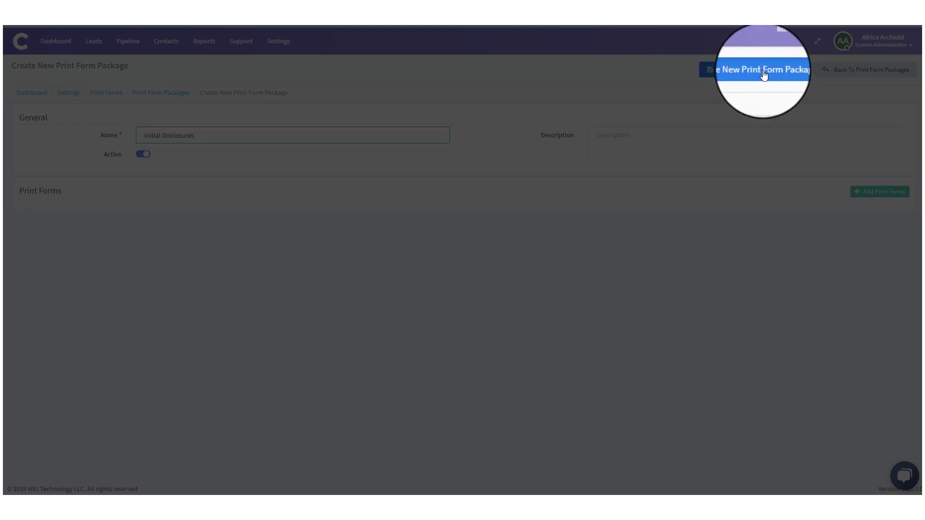
{"action": "left_click", "coordinate": [764, 72]}
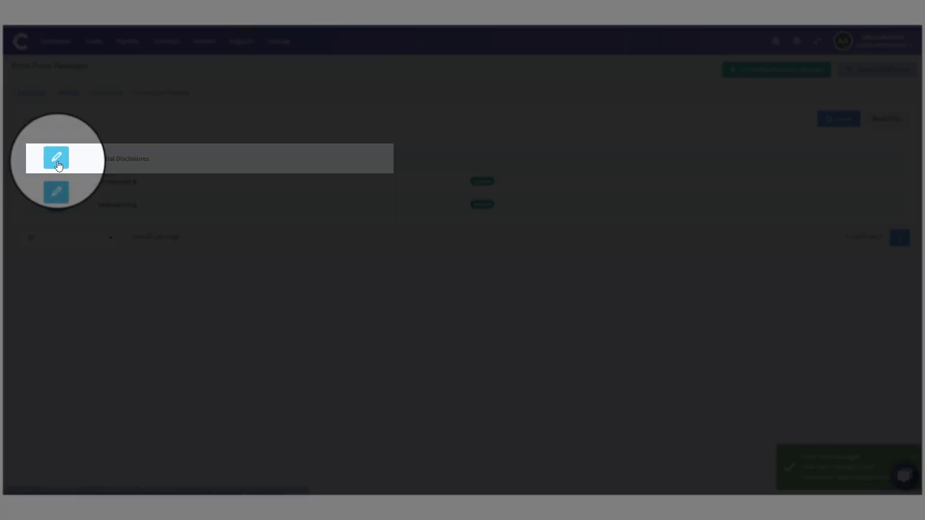
Step: In the Initial Disclosures package, select the 1003 Uniform Loan Application and 4506-T forms for adding
{"action": "left_click", "coordinate": [57, 163]}
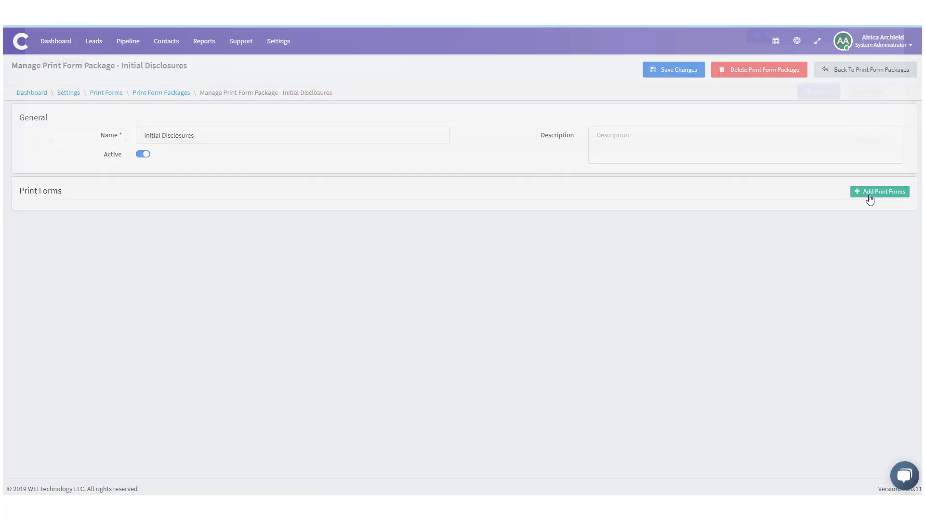
{"action": "left_click", "coordinate": [867, 196]}
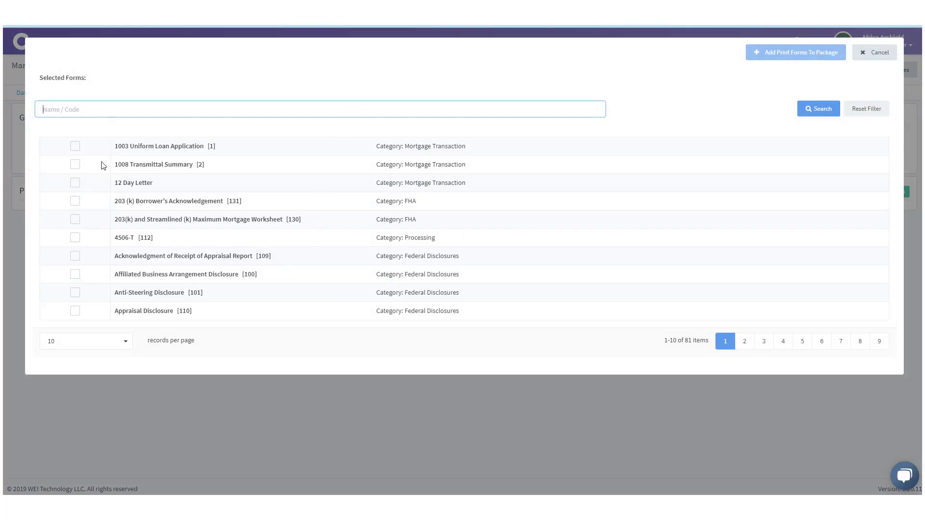
{"action": "left_click", "coordinate": [76, 149]}
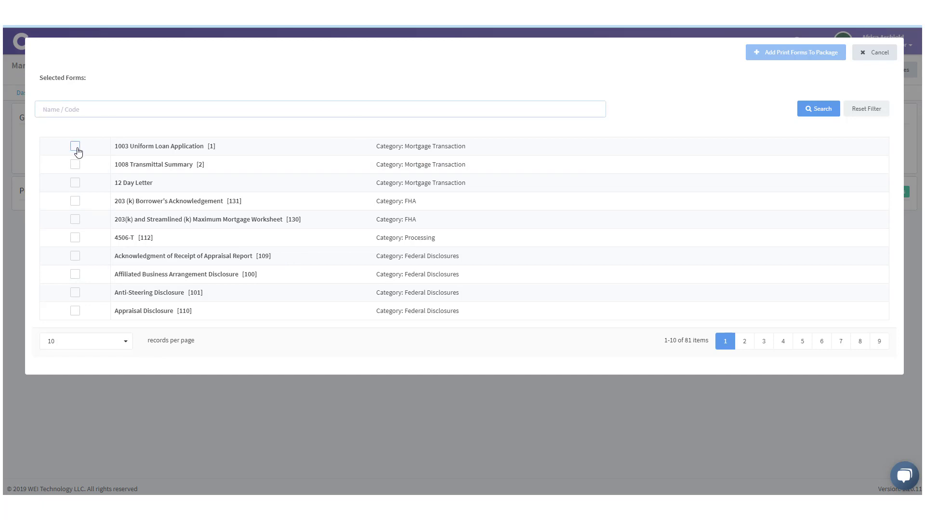
{"action": "left_click", "coordinate": [107, 110]}
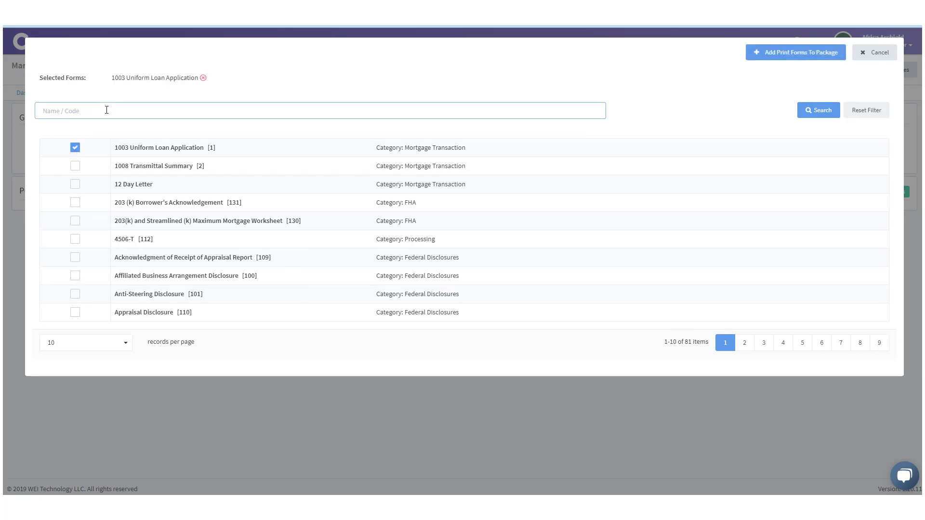
{"action": "type", "text": "4506"}
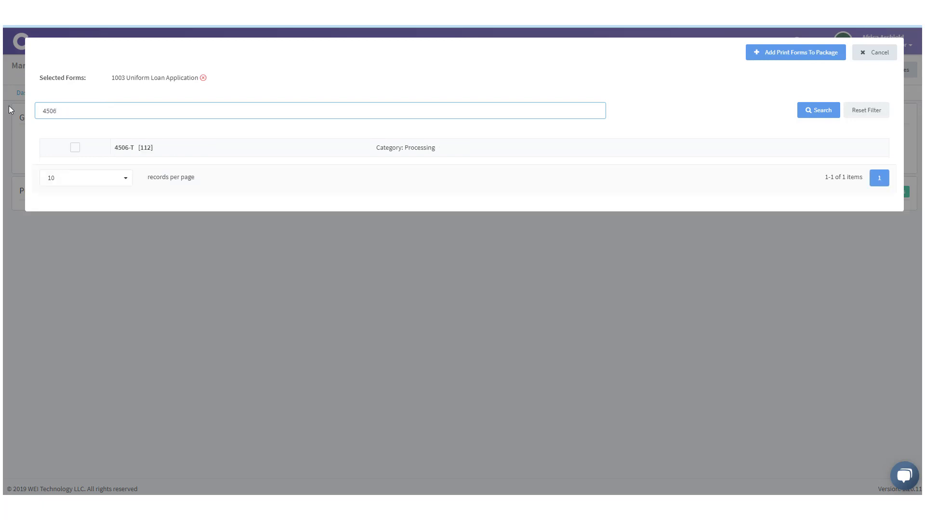
{"action": "left_click", "coordinate": [75, 148]}
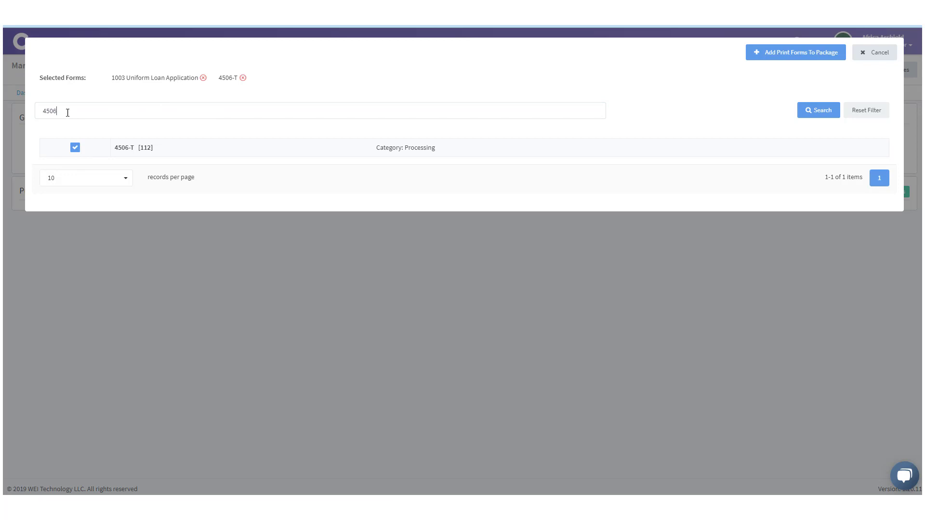
Step: Also select Anti-Steering Disclosure, Borrower Authorization and TX Mortgage Company Disclosure, add all selected forms to the package and save it
{"action": "left_click_drag", "start_coordinate": [67, 112], "coordinate": [31, 110]}
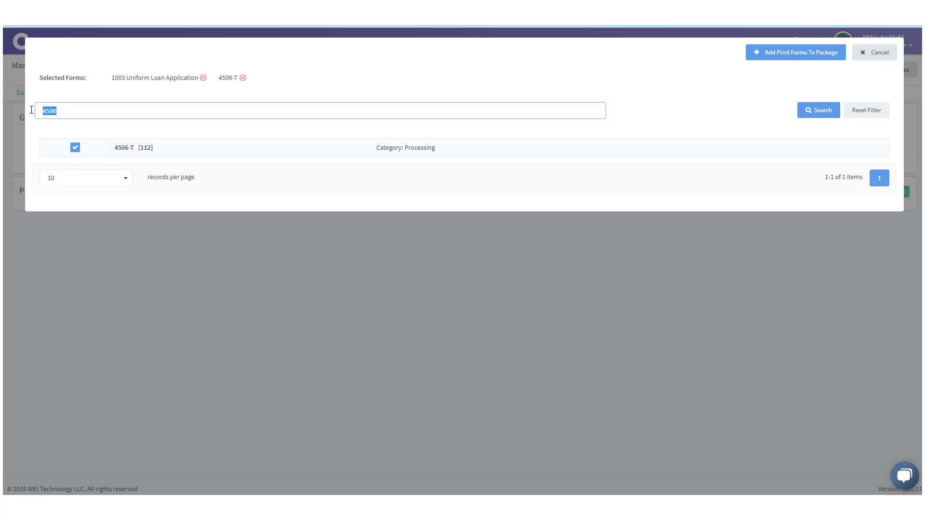
{"action": "type", "text": "an"}
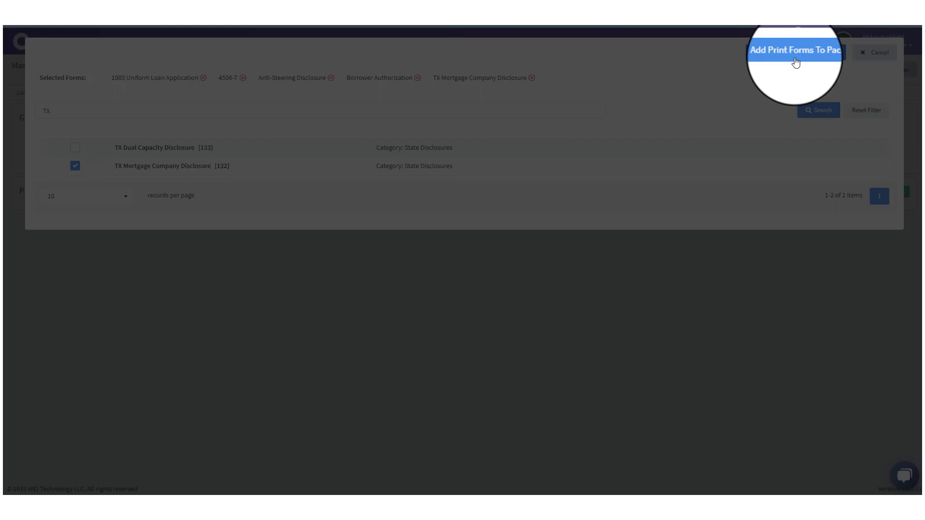
{"action": "left_click", "coordinate": [796, 61]}
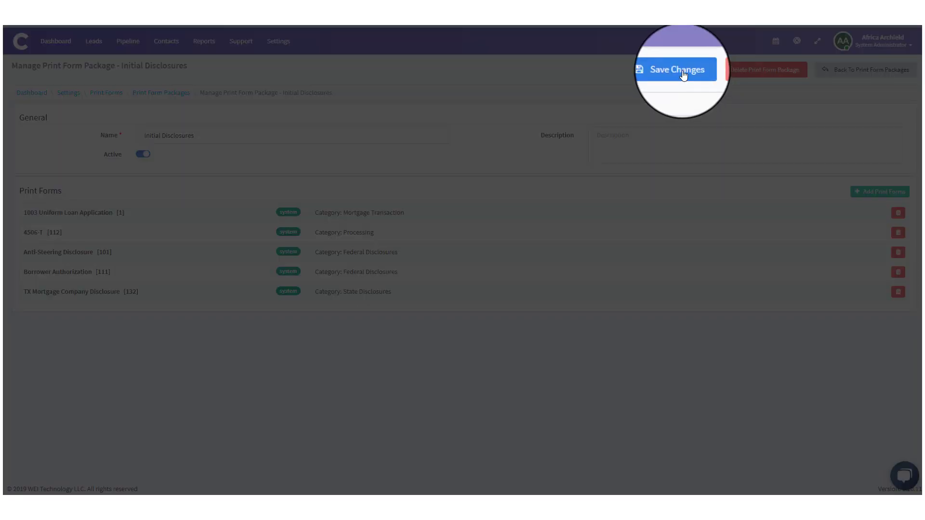
{"action": "left_click", "coordinate": [683, 73]}
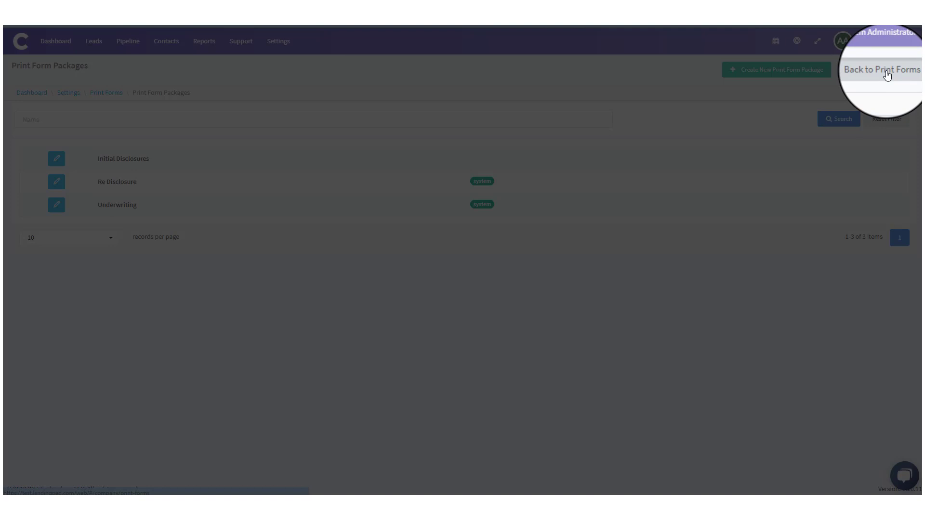
Step: Return to the print forms list and start a new print form named TX 5(A)6
{"action": "left_click", "coordinate": [888, 76]}
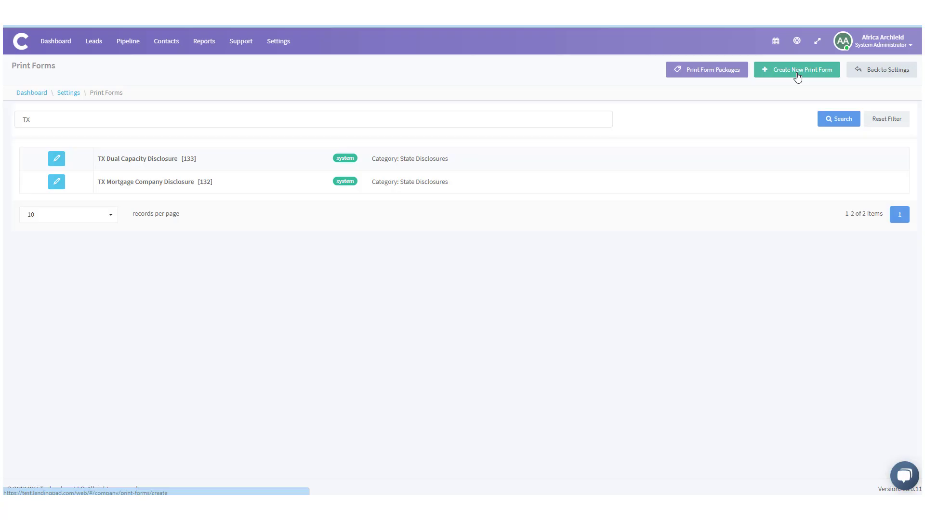
{"action": "left_click", "coordinate": [799, 72]}
{"action": "left_click", "coordinate": [229, 137]}
{"action": "type", "text": "TX"}
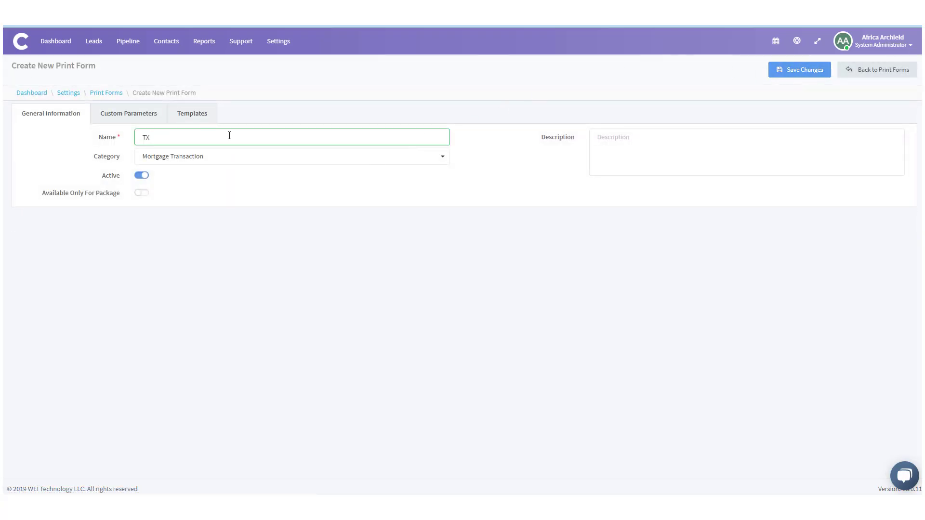
{"action": "type", "text": " 50"}
{"action": "left_click", "coordinate": [614, 150]}
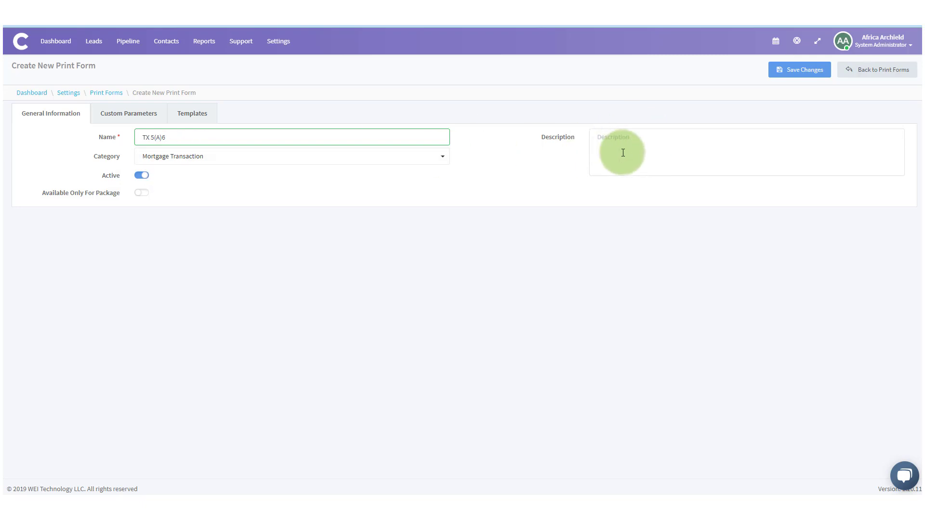
Step: Set the new print form's category to State Disclosures and save the form
{"action": "left_click", "coordinate": [260, 162]}
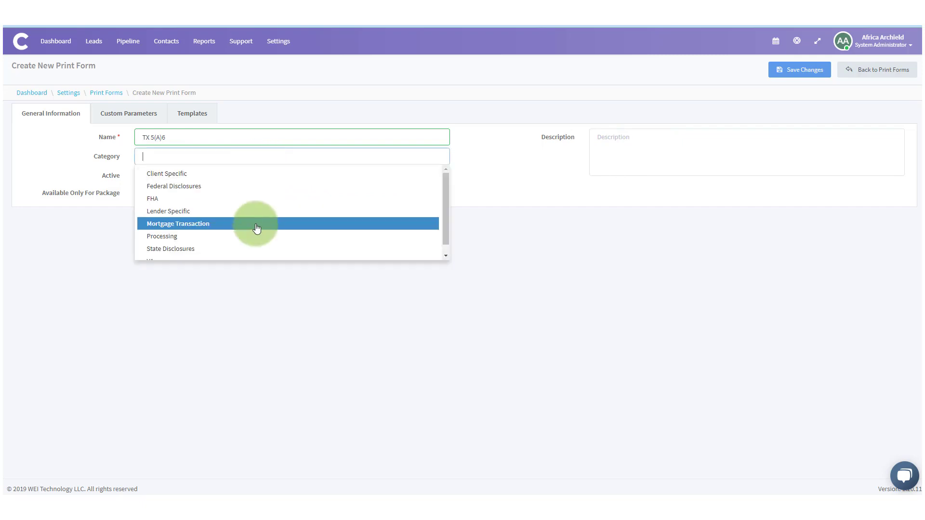
{"action": "scroll", "coordinate": [256, 226], "scroll_direction": "down", "scroll_amount": 1}
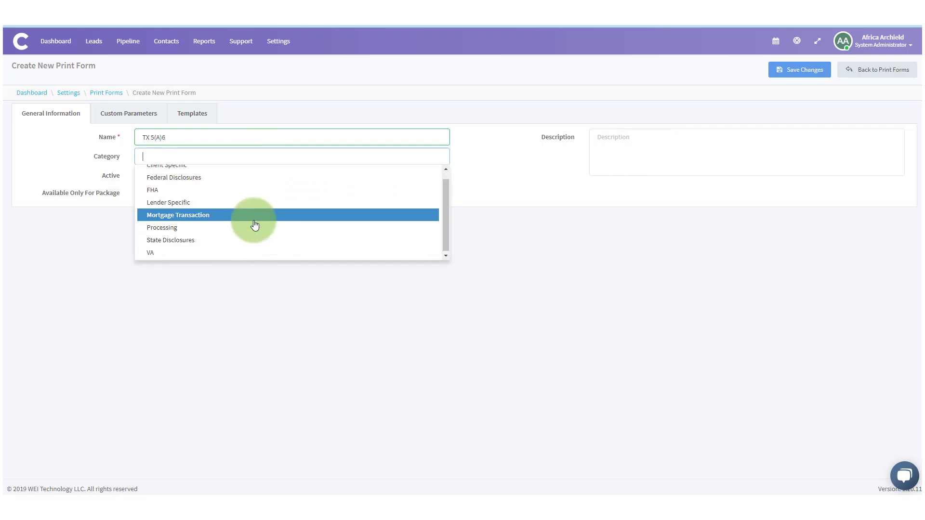
{"action": "left_click", "coordinate": [237, 244]}
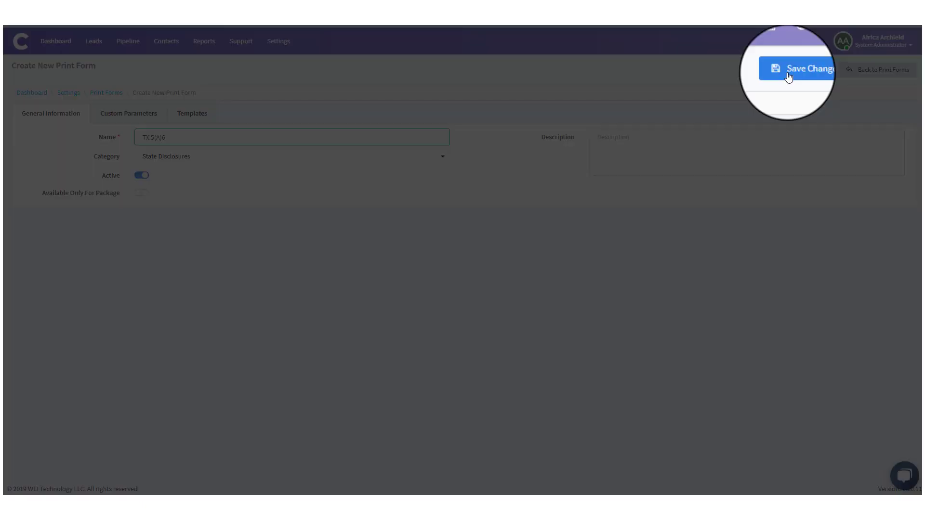
{"action": "left_click", "coordinate": [789, 76]}
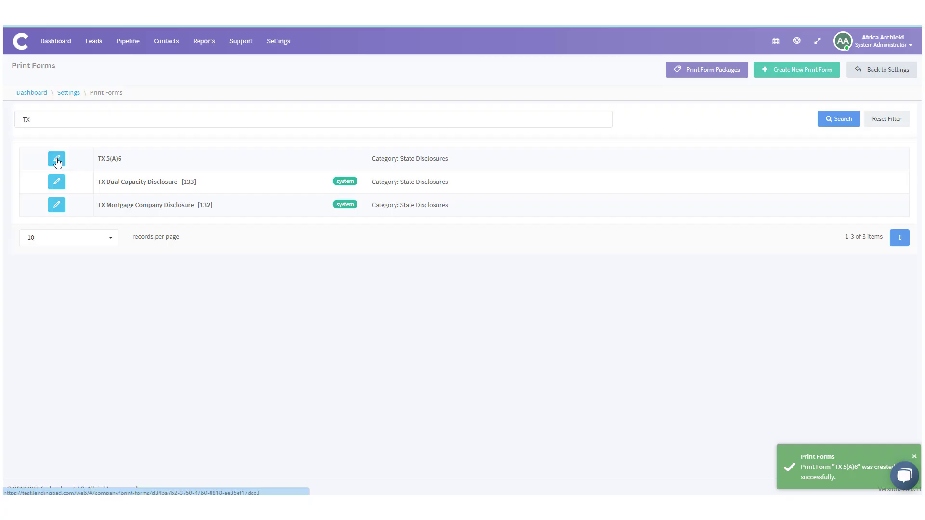
Step: Open the TX 5(A)6 print form for editing and add a new template named TX 50(a)6
{"action": "left_click", "coordinate": [56, 163]}
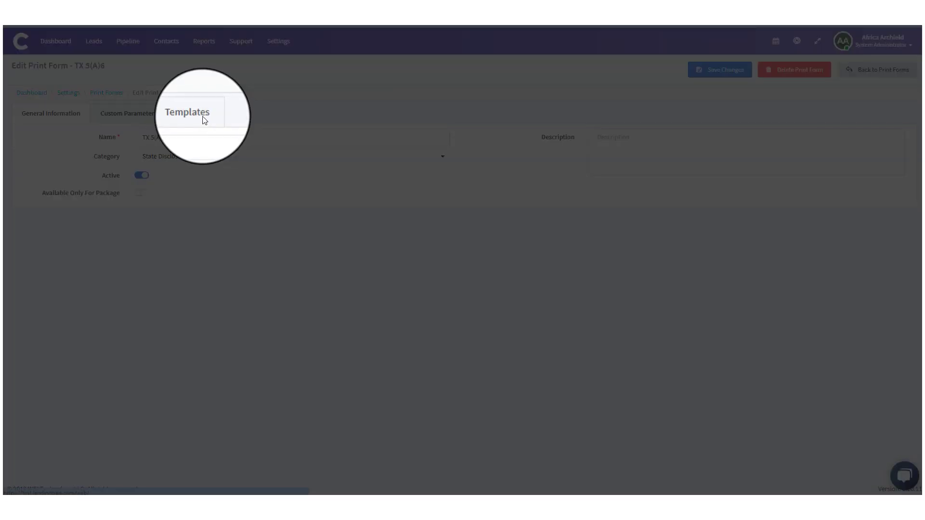
{"action": "left_click", "coordinate": [200, 120]}
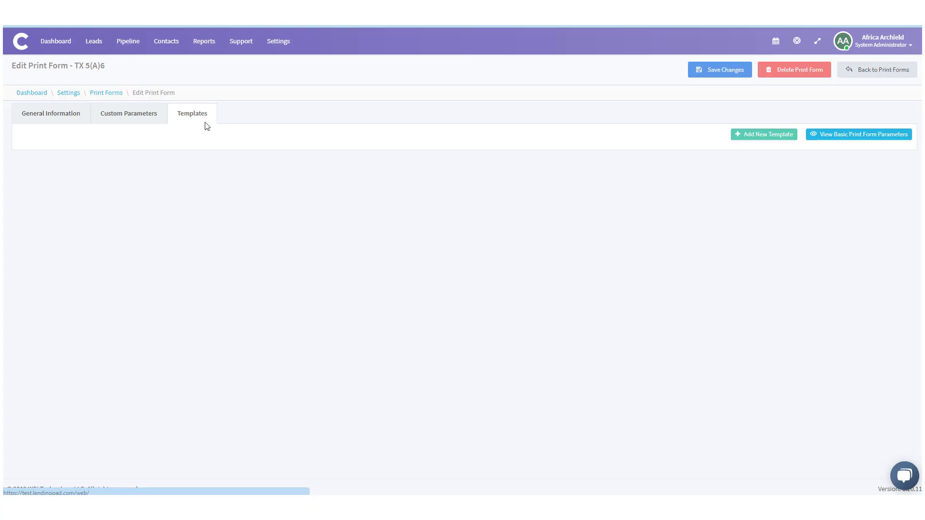
{"action": "left_click", "coordinate": [765, 135]}
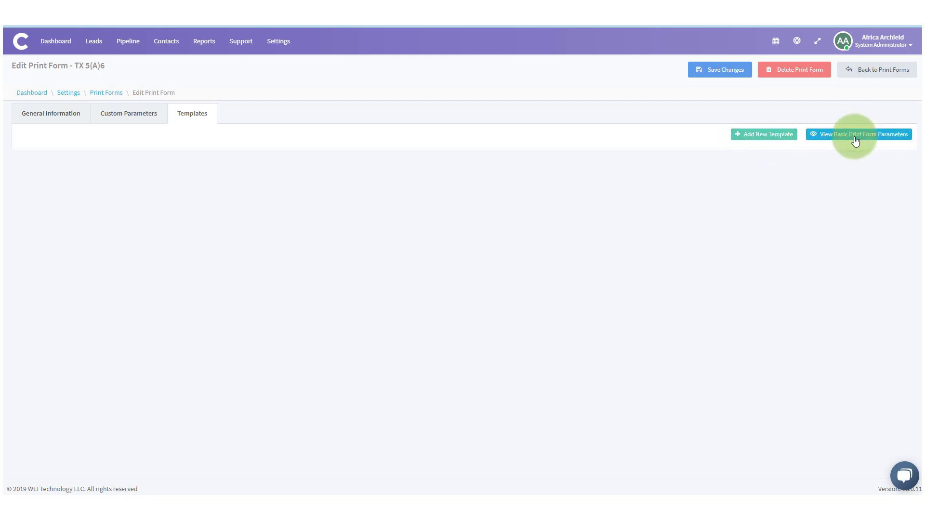
{"action": "left_click", "coordinate": [748, 139]}
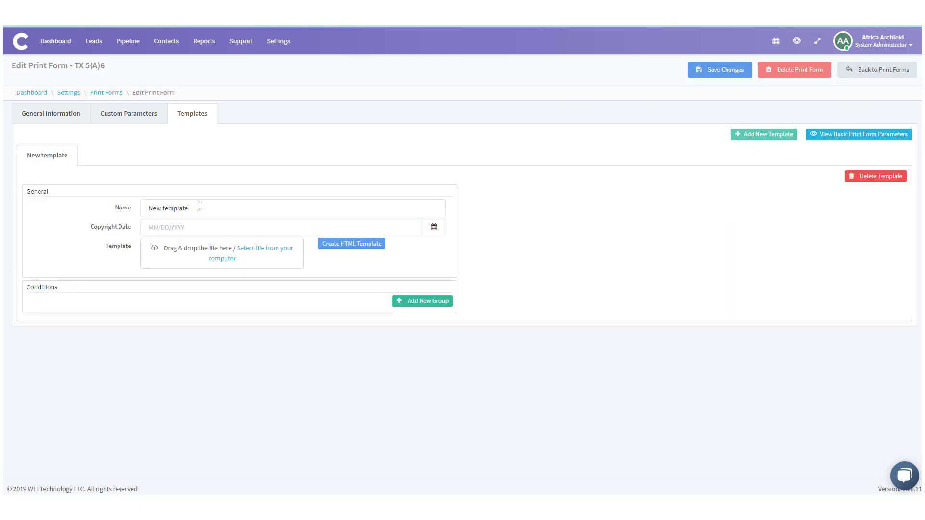
{"action": "left_click_drag", "start_coordinate": [200, 205], "coordinate": [127, 208]}
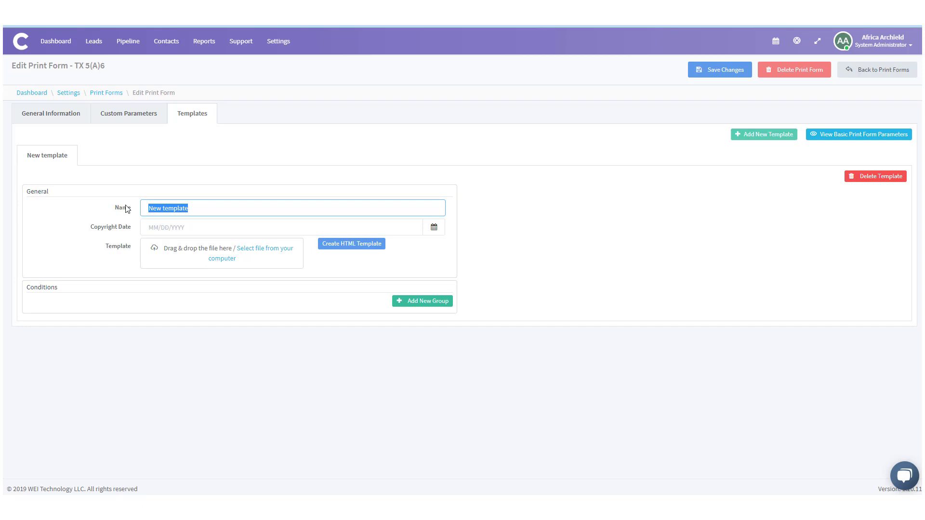
{"action": "type", "text": "TX"}
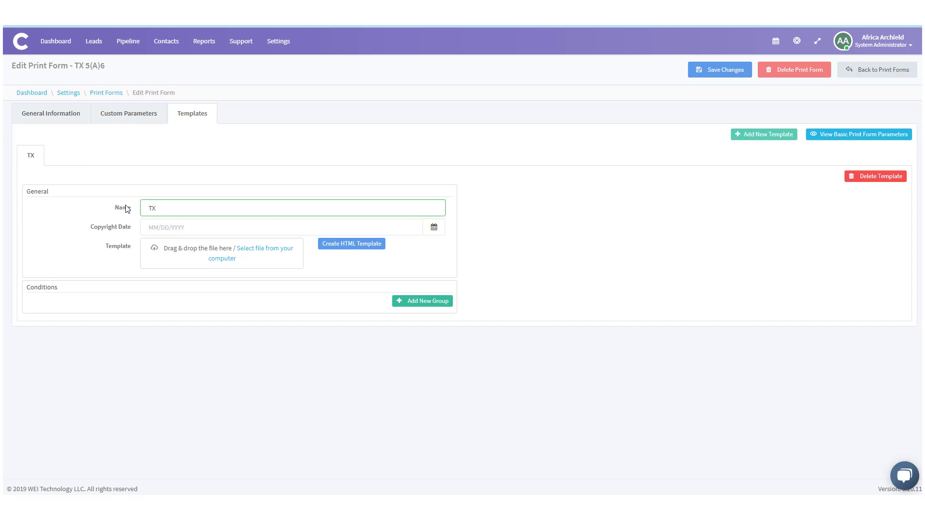
{"action": "type", "text": " 50(a)6"}
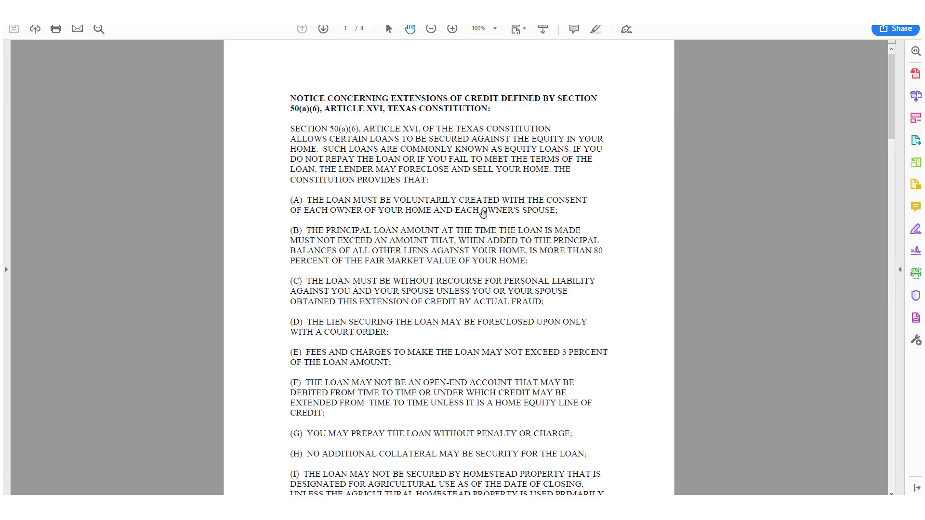
Step: Switch to the 12daydisclosure.pdf in Acrobat, go to its signature lines, and start Prepare Form with the document marked as requiring signatures
{"action": "scroll", "coordinate": [454, 195], "scroll_direction": "down", "scroll_amount": 15}
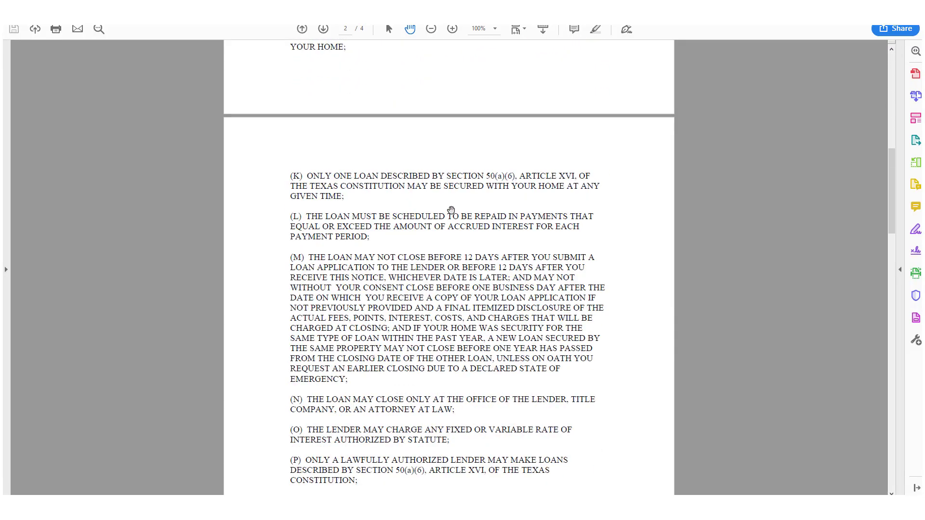
{"action": "scroll", "coordinate": [450, 209], "scroll_direction": "down", "scroll_amount": 15}
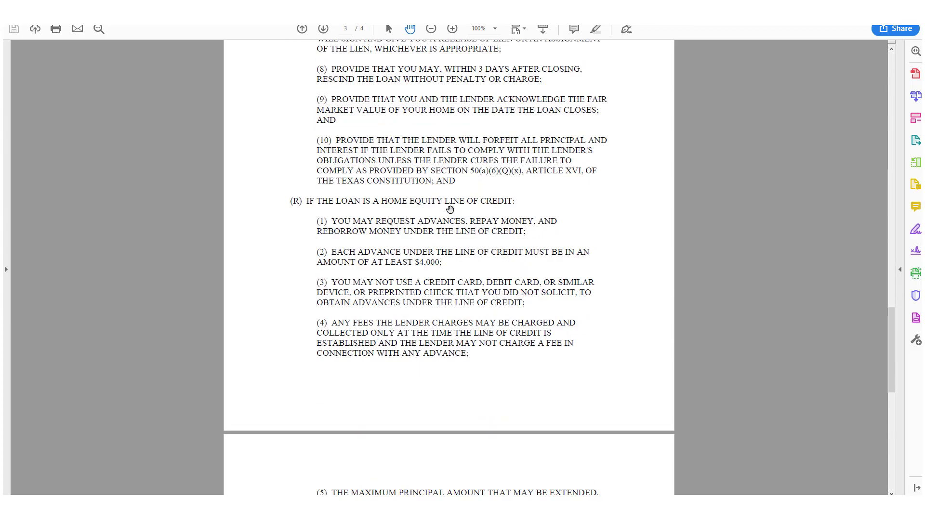
{"action": "scroll", "coordinate": [450, 210], "scroll_direction": "down", "scroll_amount": 5}
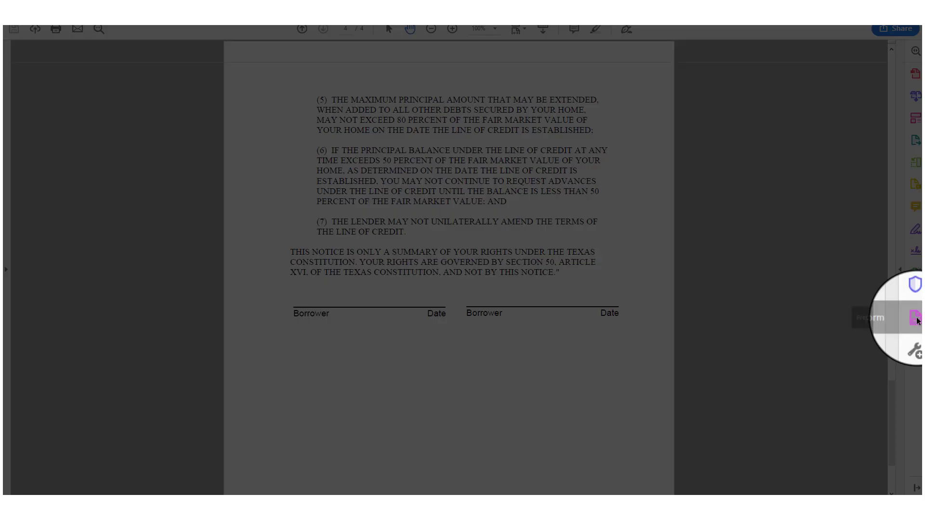
{"action": "left_click", "coordinate": [916, 318]}
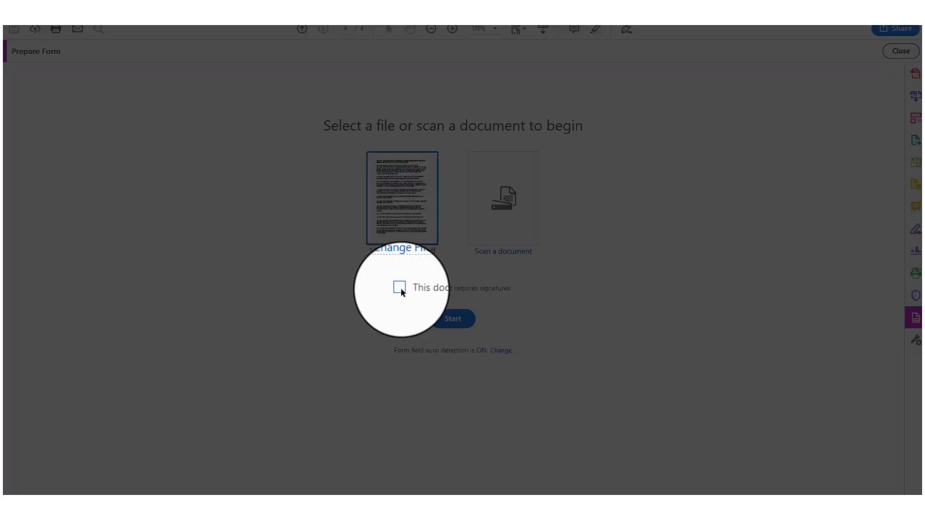
{"action": "left_click", "coordinate": [400, 288]}
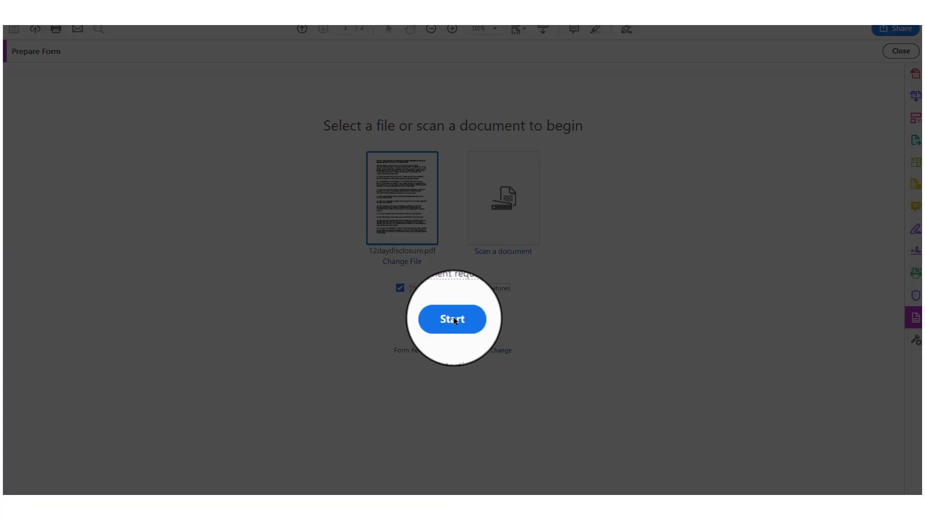
{"action": "left_click", "coordinate": [453, 319]}
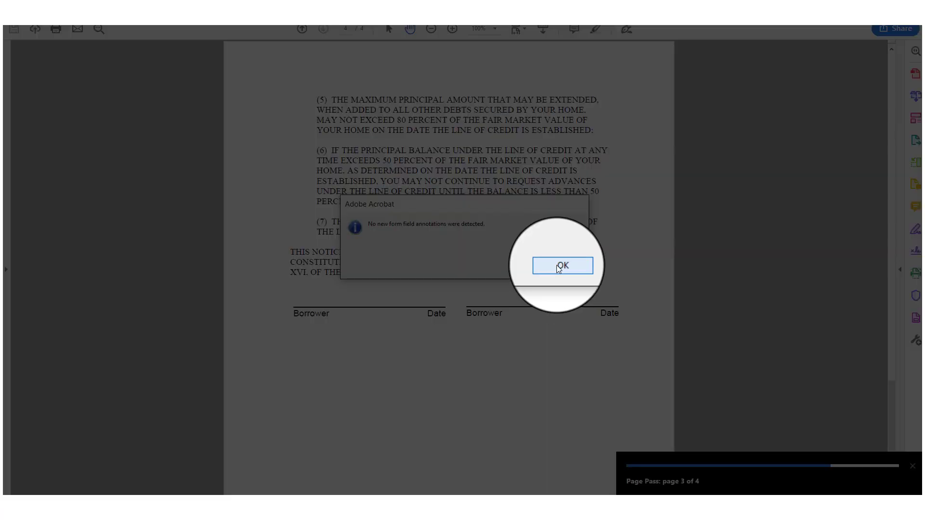
{"action": "left_click", "coordinate": [558, 268]}
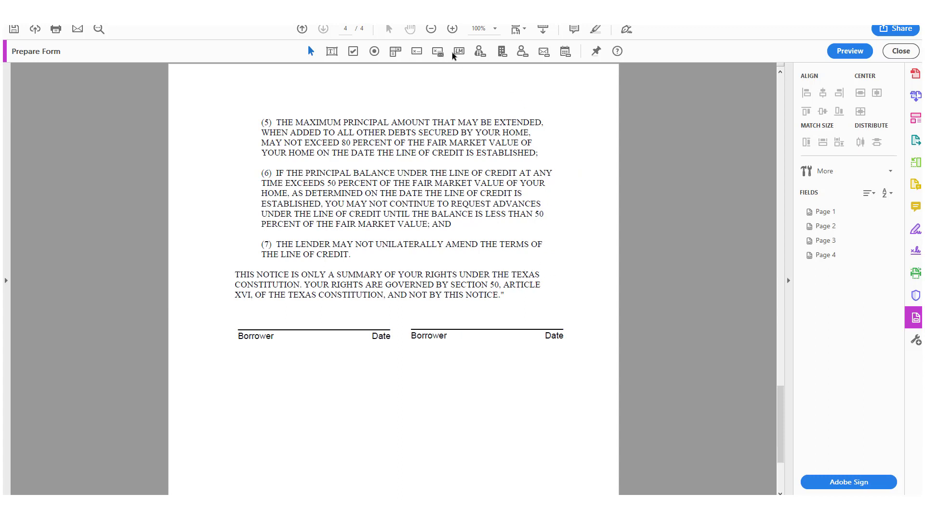
Step: Add a text field spanning the first Borrower and Date signature line on page 4
{"action": "left_click", "coordinate": [332, 52]}
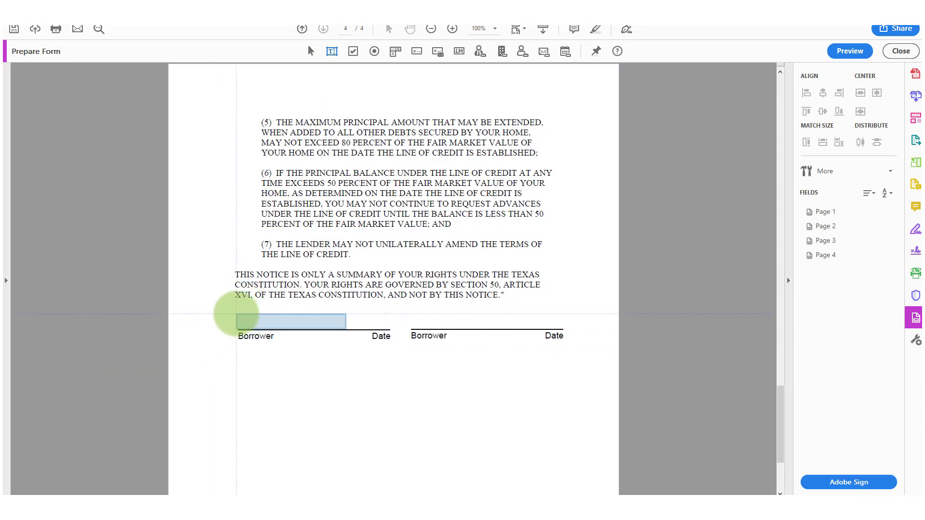
{"action": "left_click", "coordinate": [236, 314]}
{"action": "key", "text": "Return"}
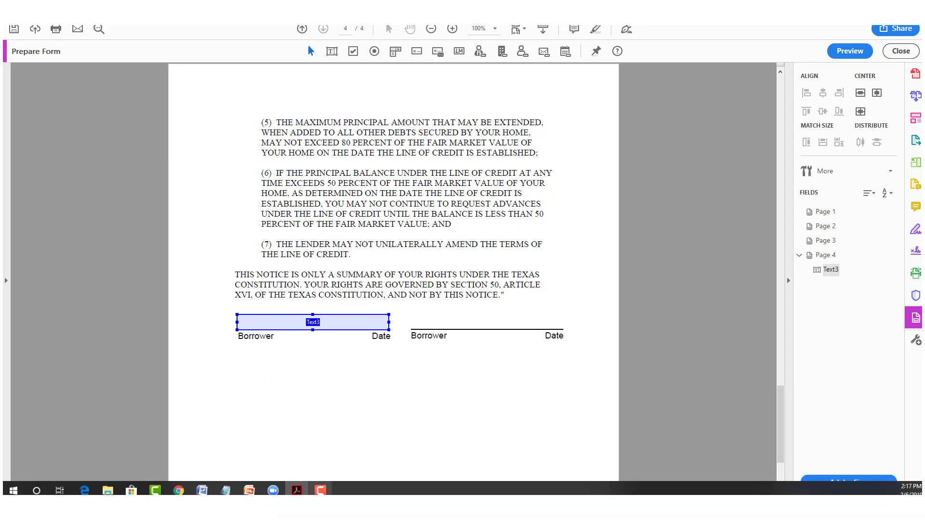
Step: Switch to LendingPad, search the basic print form parameters for esign, and copy Borrower 1's E-Sign Signature code esign-s-b1
{"action": "mouse_move", "coordinate": [296, 490]}
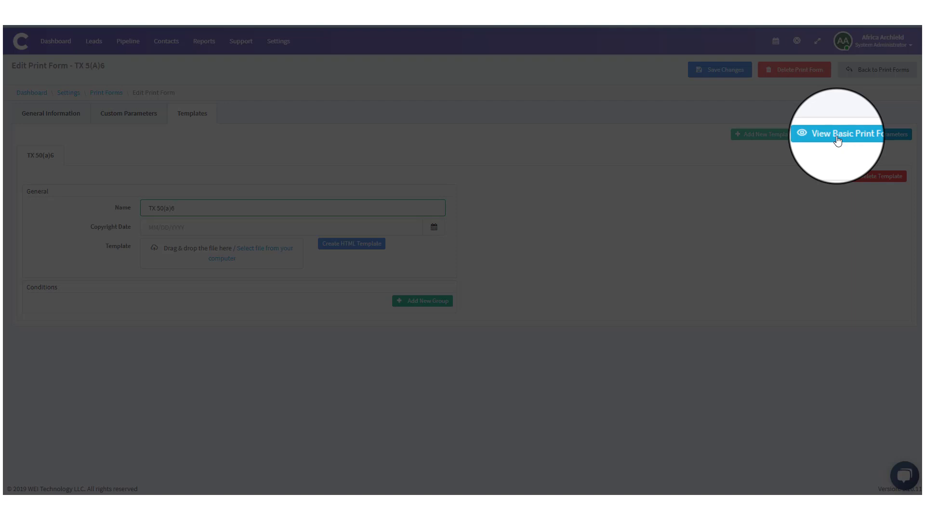
{"action": "left_click", "coordinate": [837, 136]}
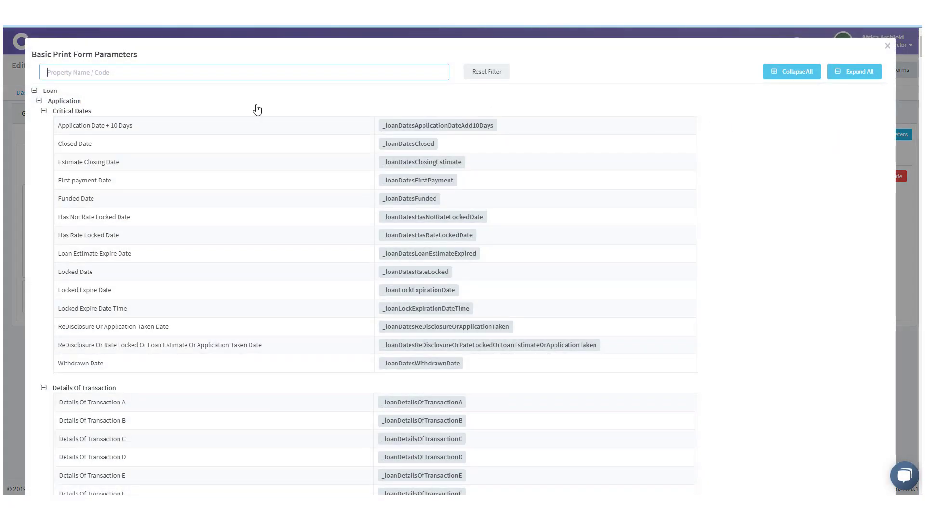
{"action": "type", "text": "esign"}
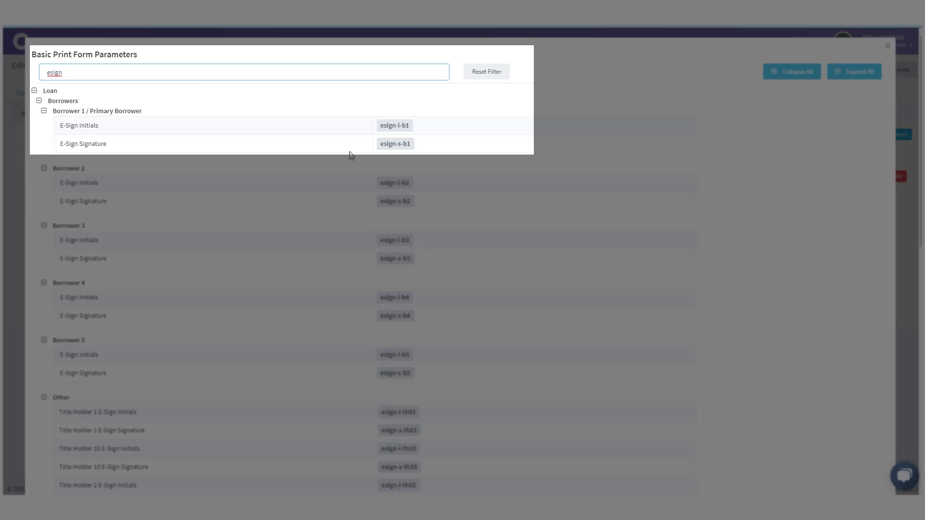
{"action": "left_click_drag", "start_coordinate": [380, 144], "coordinate": [412, 143]}
{"action": "key", "text": "ctrl+c"}
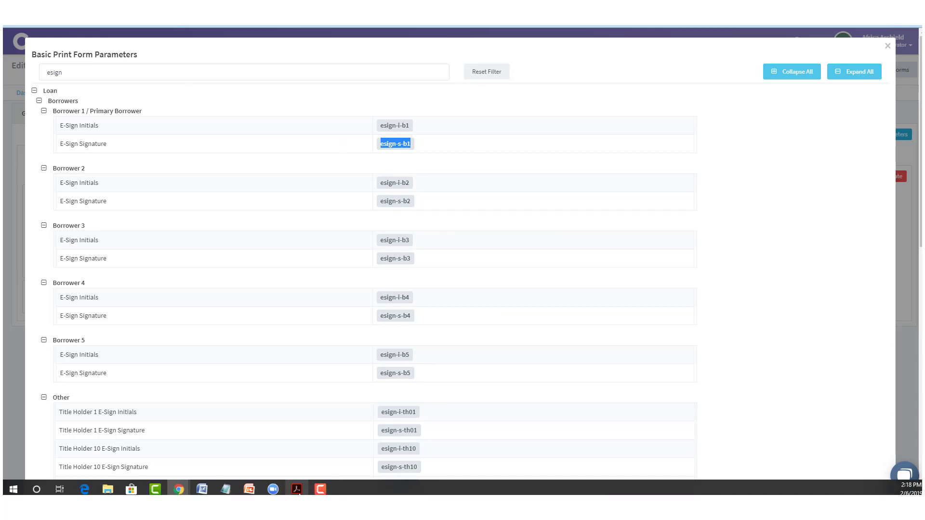
Step: Switch back to Acrobat and rename the first borrower's text field as esign-s-b1
{"action": "left_click", "coordinate": [297, 490]}
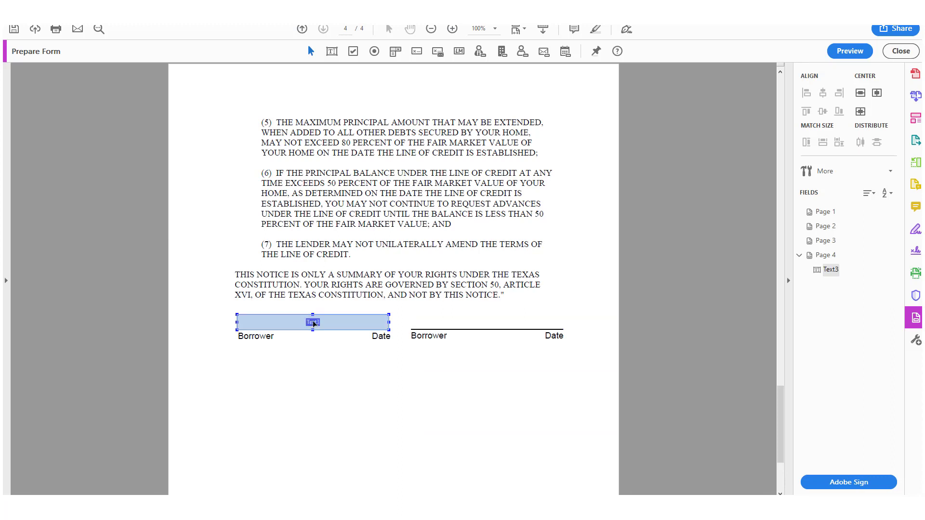
{"action": "double_click", "coordinate": [313, 324]}
{"action": "key", "text": "ctrl+v"}
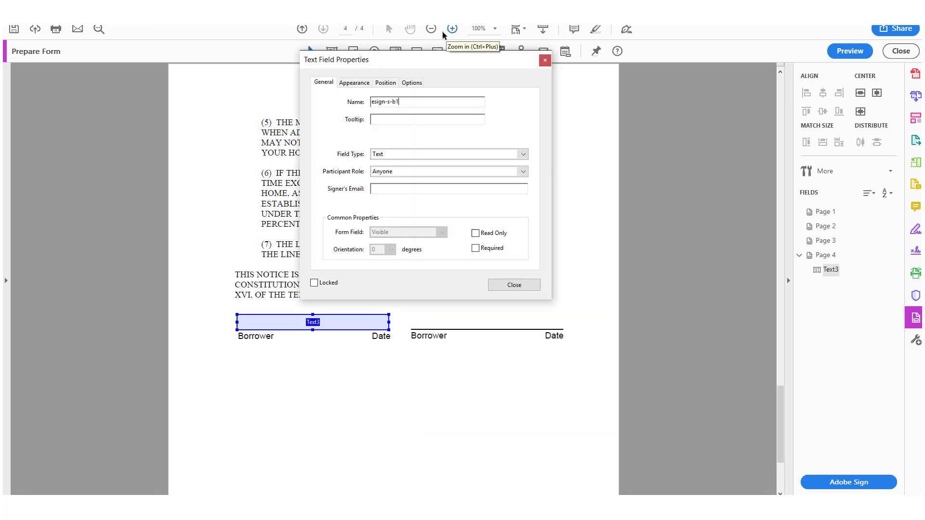
{"action": "left_click", "coordinate": [514, 285]}
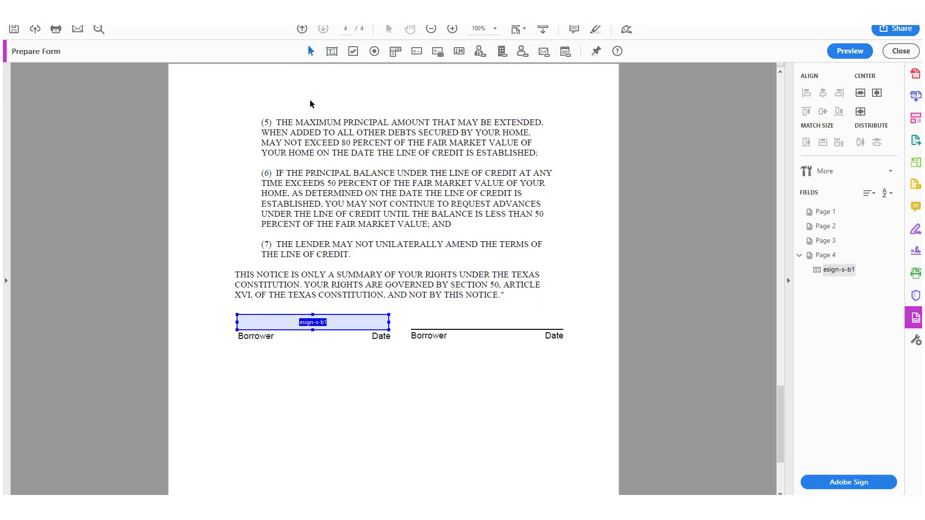
Step: Return to the LendingPad parameter list and copy Borrower 2's E-Sign Signature code esign-s-b2
{"action": "mouse_move", "coordinate": [268, 492]}
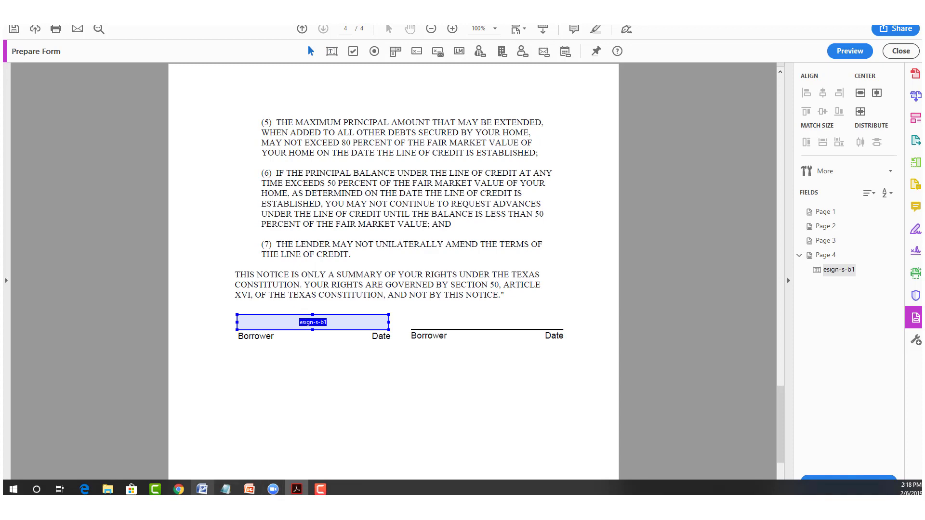
{"action": "mouse_move", "coordinate": [178, 489]}
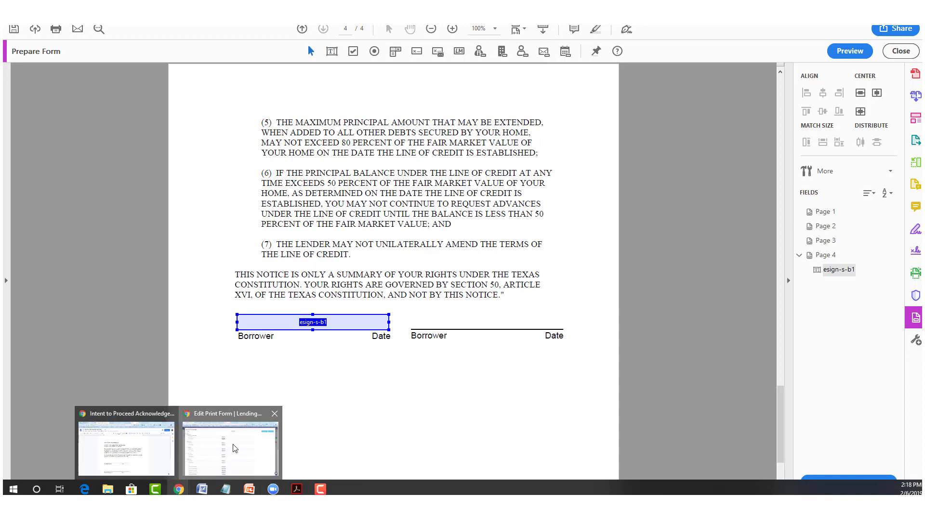
{"action": "left_click", "coordinate": [227, 431]}
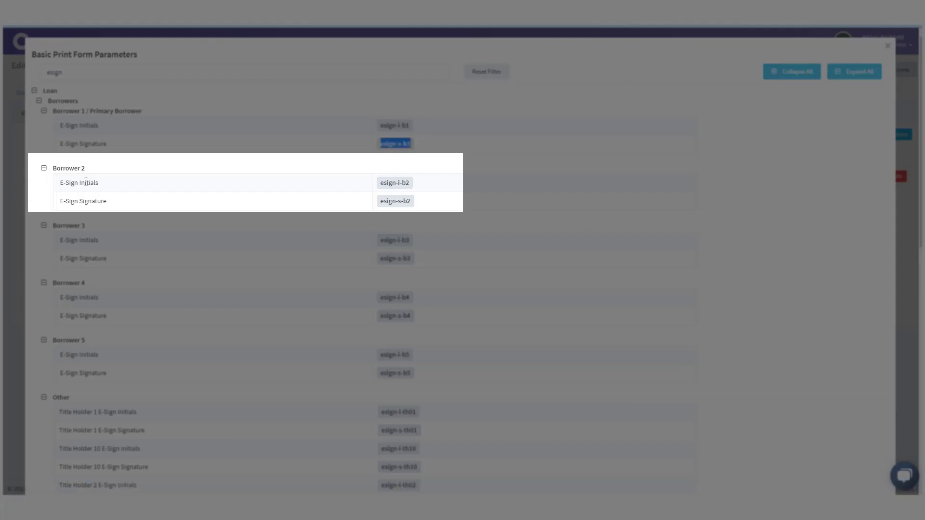
{"action": "left_click", "coordinate": [388, 203]}
{"action": "left_click_drag", "start_coordinate": [380, 201], "coordinate": [411, 203]}
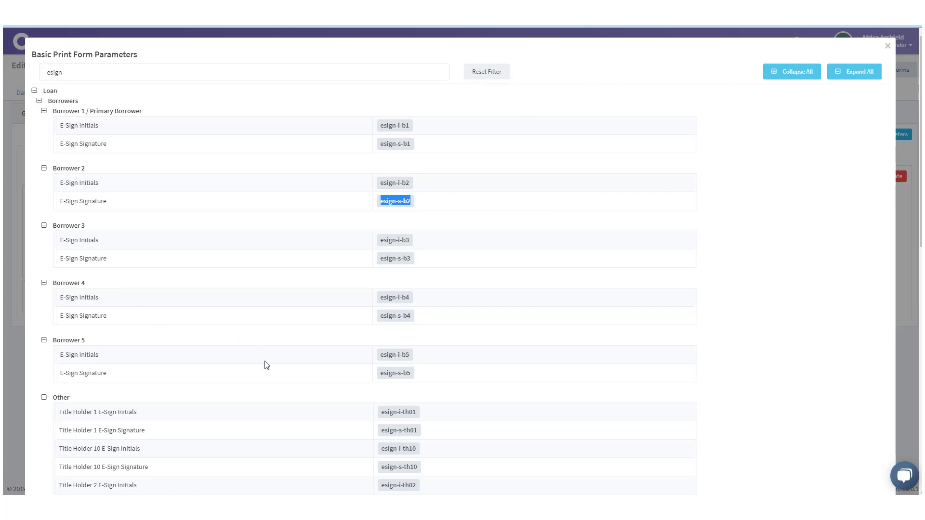
Step: Back in Acrobat, add a text field named esign-s-b2 over the second Borrower line and widen it to the line's end
{"action": "left_click", "coordinate": [300, 491]}
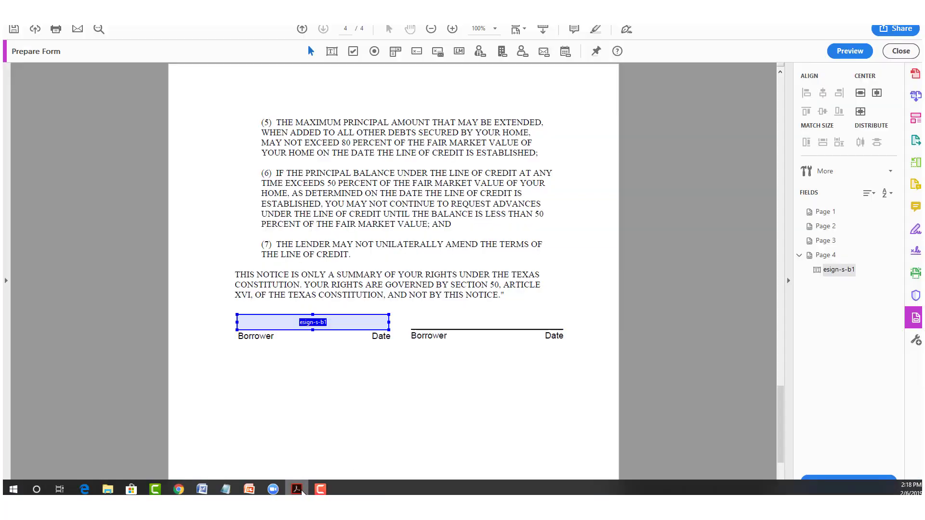
{"action": "left_click", "coordinate": [336, 51]}
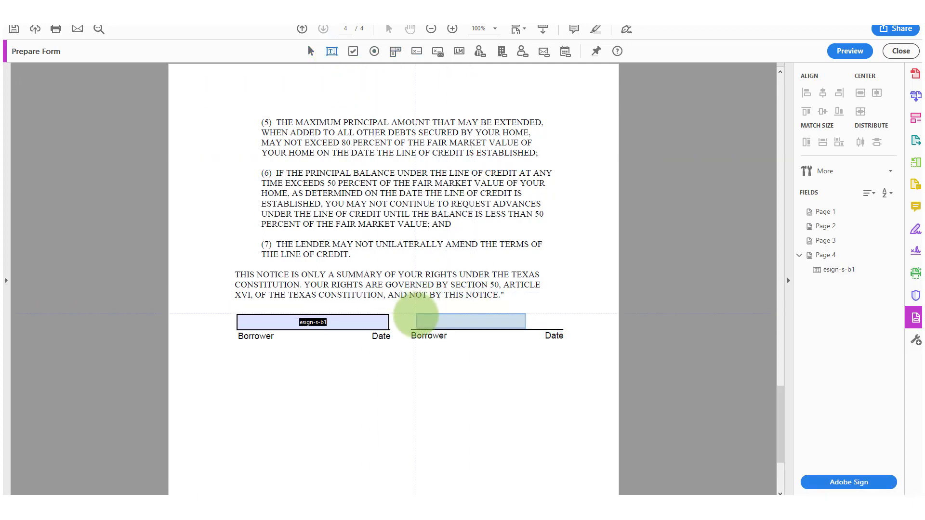
{"action": "left_click", "coordinate": [410, 313]}
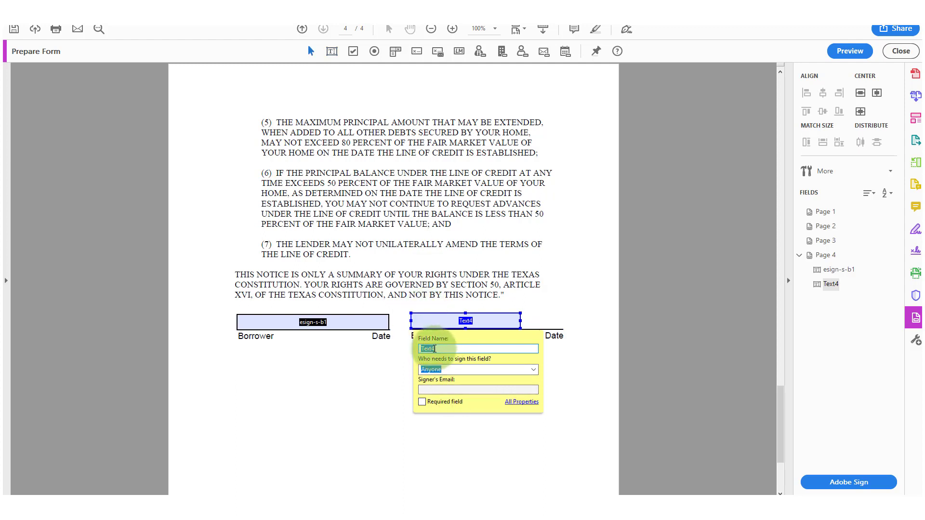
{"action": "type", "text": "esign-s-b2"}
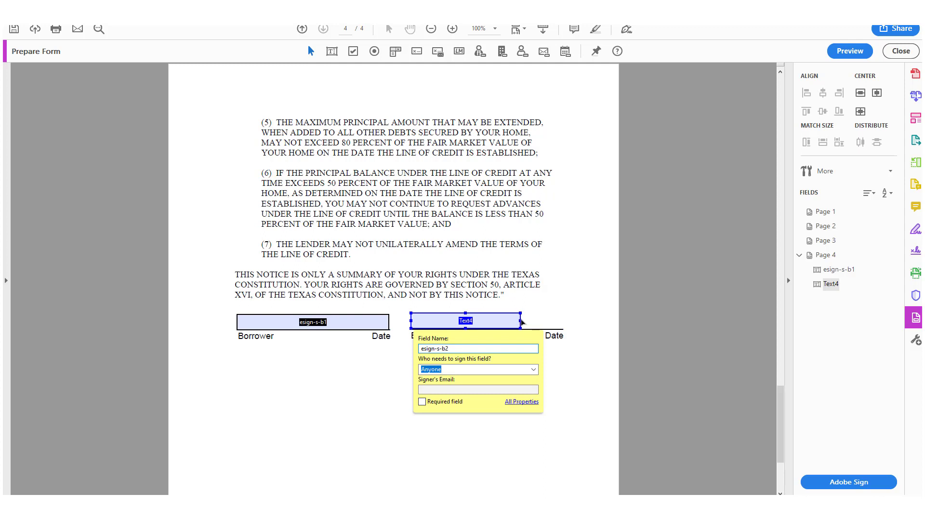
{"action": "left_click_drag", "start_coordinate": [519, 320], "coordinate": [561, 320]}
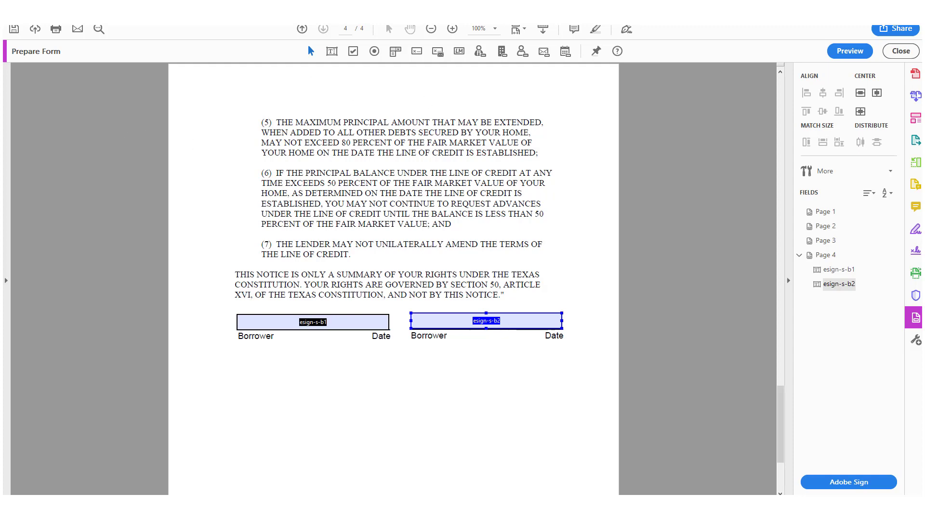
Step: Save the form as a new PDF named 12daydisclosure esign in the Desktop folder
{"action": "left_click", "coordinate": [12, 20]}
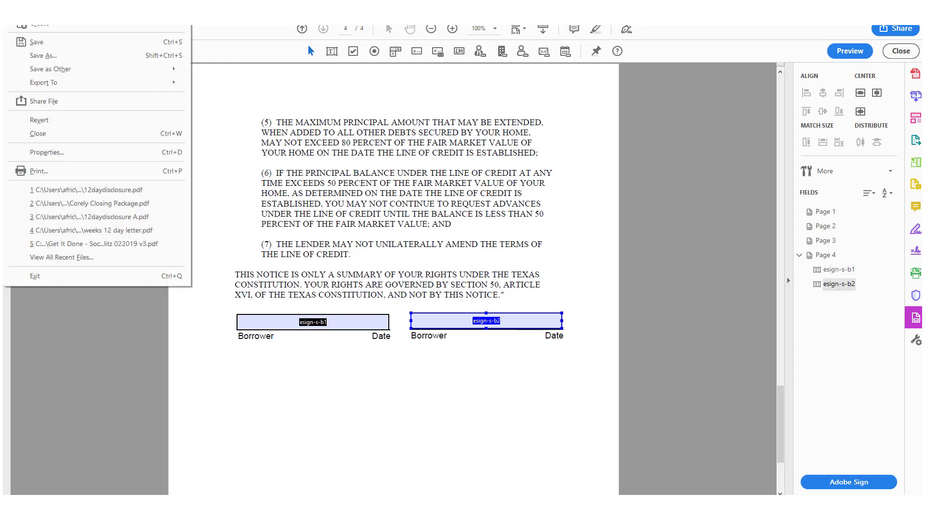
{"action": "left_click", "coordinate": [22, 58]}
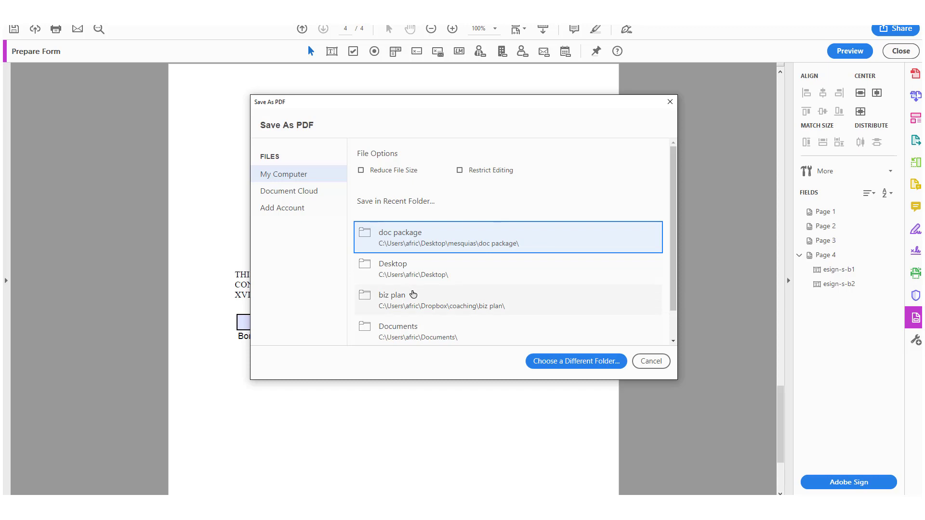
{"action": "left_click", "coordinate": [415, 273]}
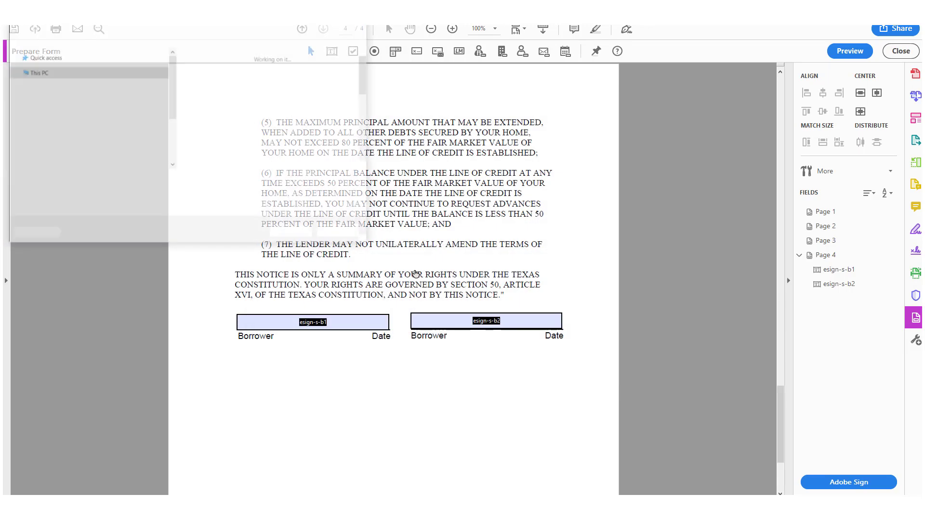
{"action": "left_click", "coordinate": [131, 178]}
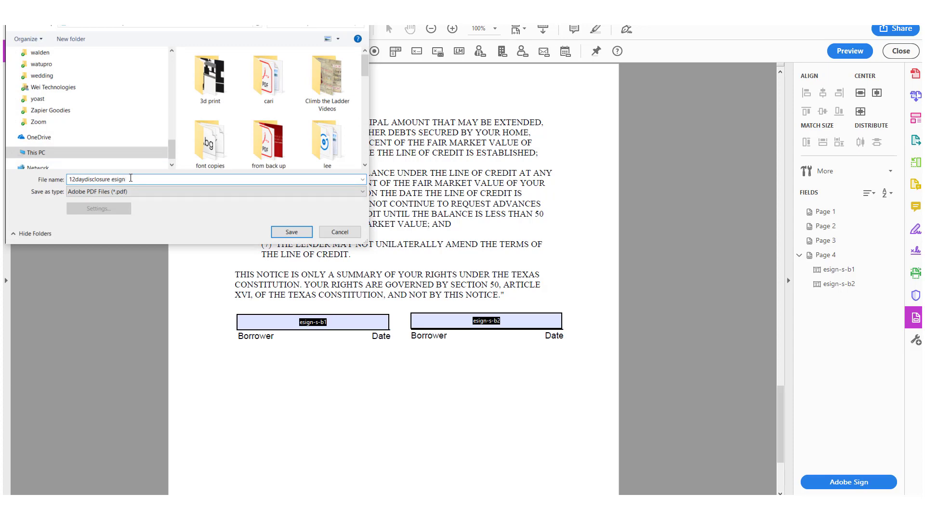
{"action": "type", "text": "esign"}
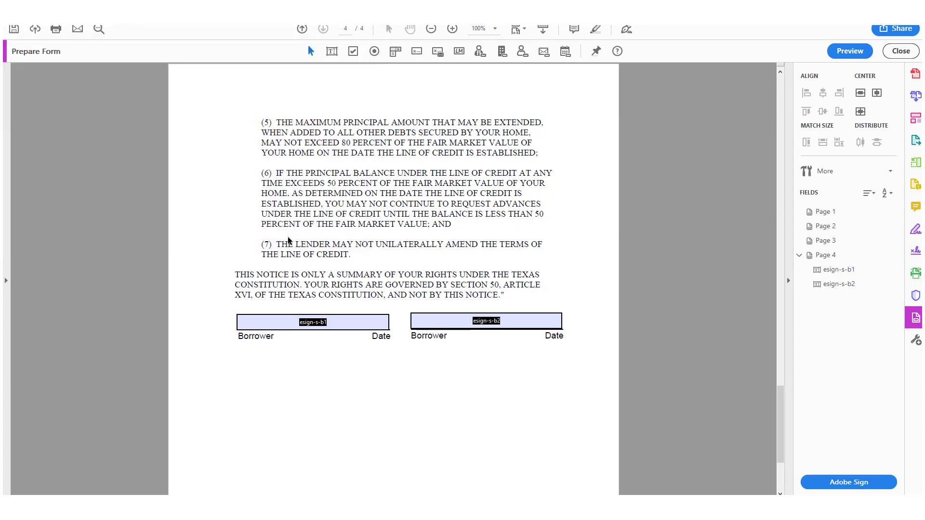
{"action": "left_click", "coordinate": [289, 235]}
Step: Switch to LendingPad, close the parameter list, upload 12daydisclosure esign.pdf as the TX 50(a)6 template, and save the print form
{"action": "mouse_move", "coordinate": [297, 489]}
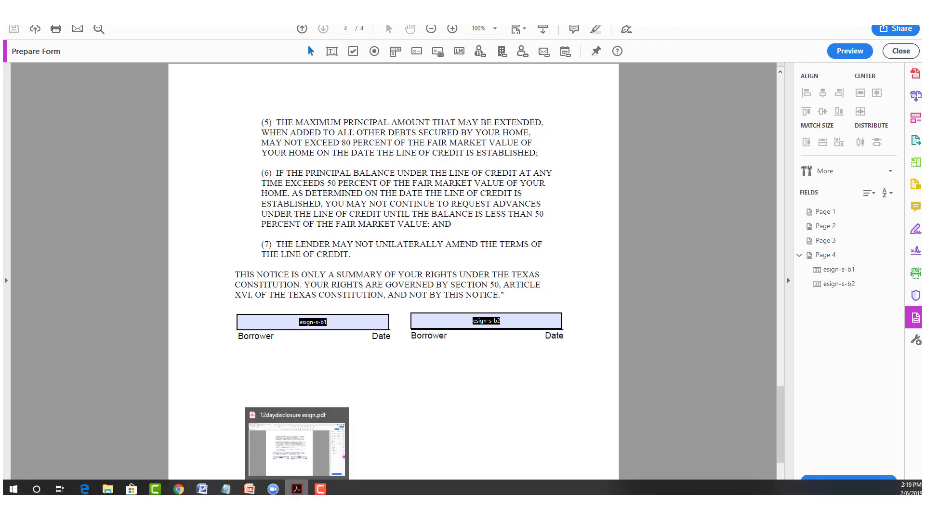
{"action": "mouse_move", "coordinate": [179, 489]}
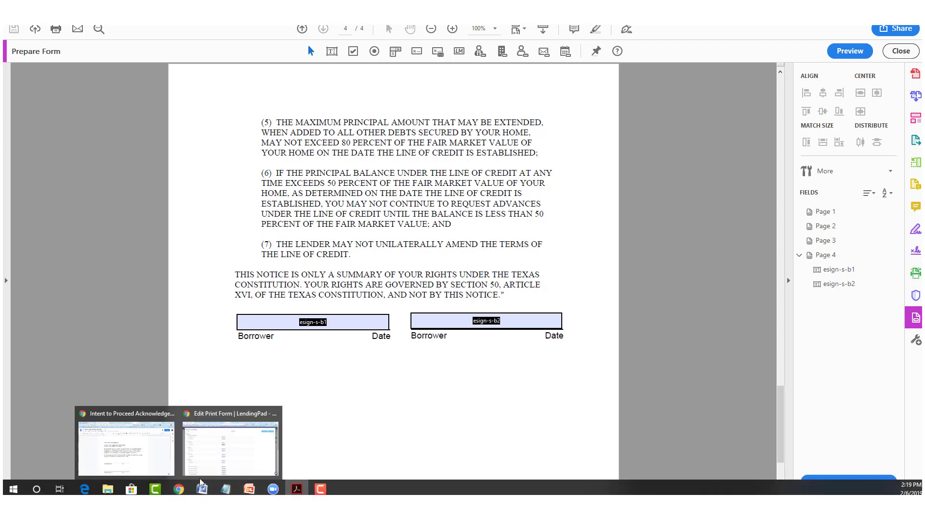
{"action": "left_click", "coordinate": [212, 471]}
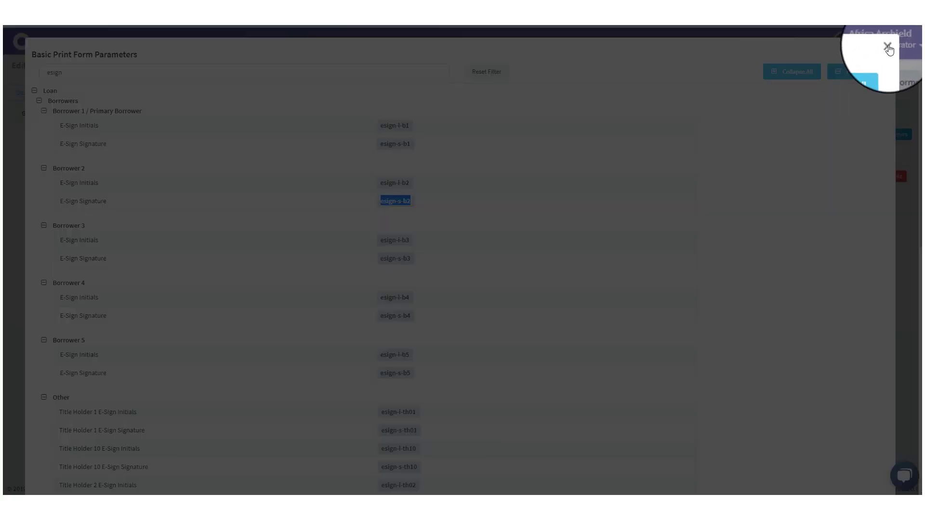
{"action": "left_click", "coordinate": [888, 48]}
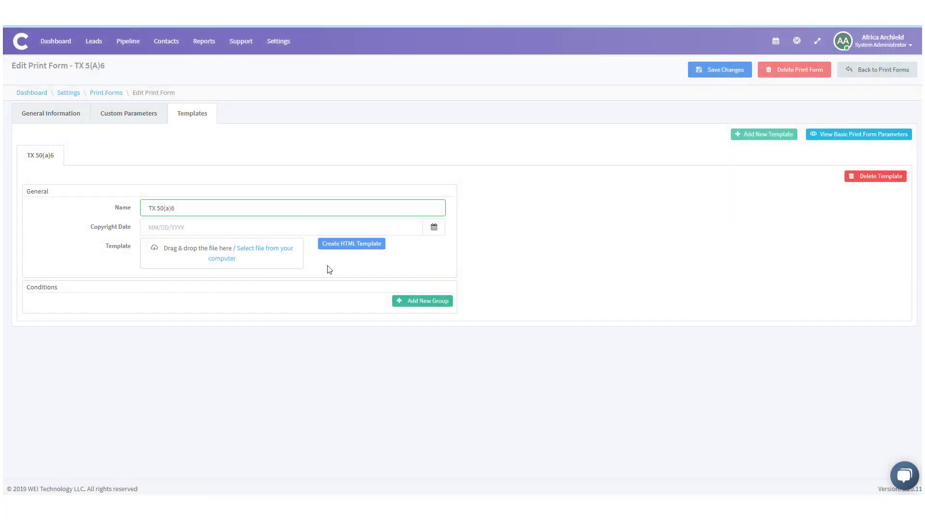
{"action": "left_click", "coordinate": [222, 264]}
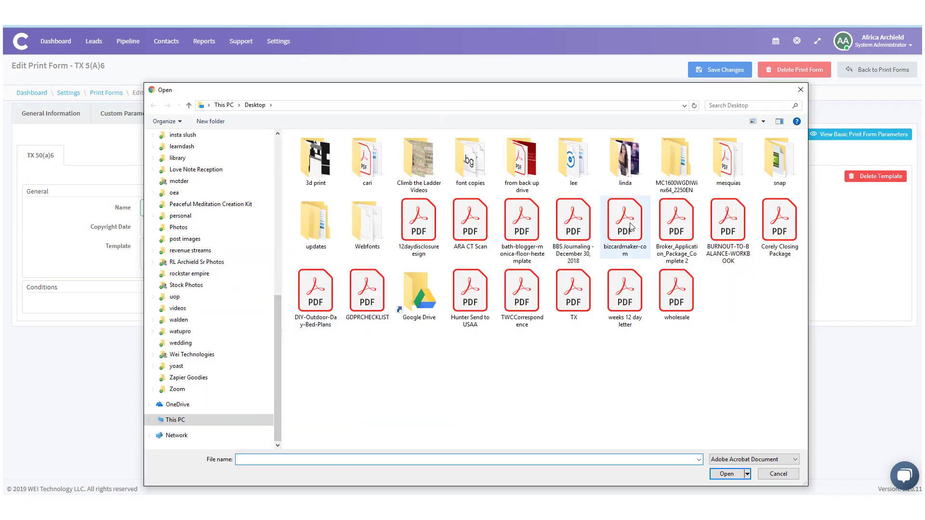
{"action": "double_click", "coordinate": [420, 254]}
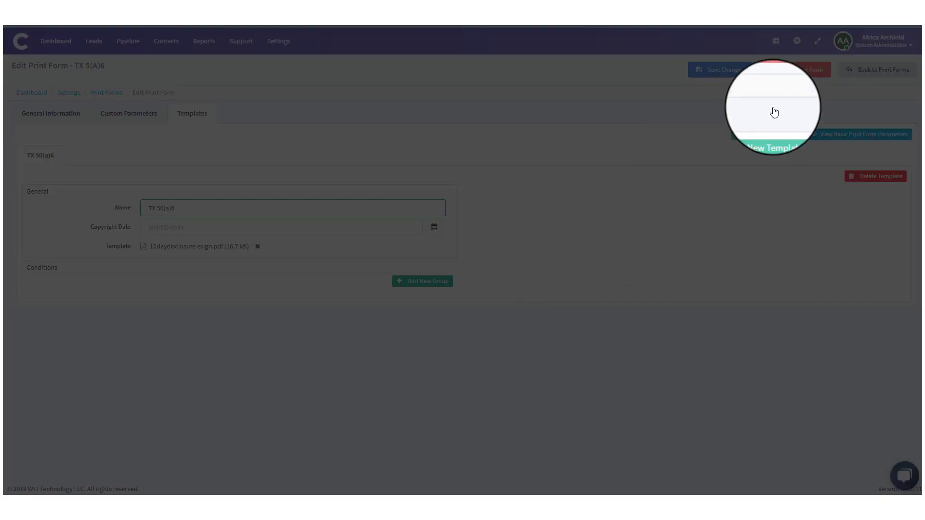
{"action": "left_click", "coordinate": [715, 73]}
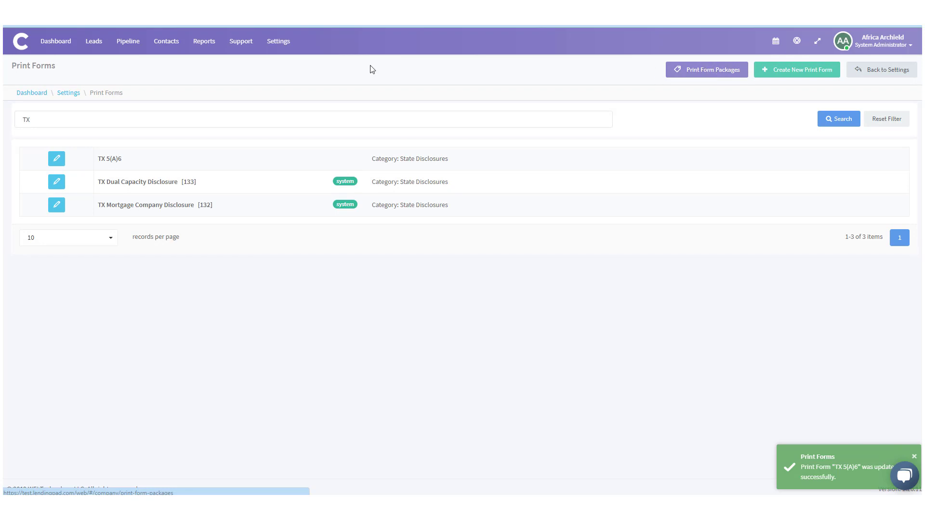
Step: Reopen the TX 5(A)6 form's template and add a condition group requiring Property State to equal TX
{"action": "left_click", "coordinate": [58, 163]}
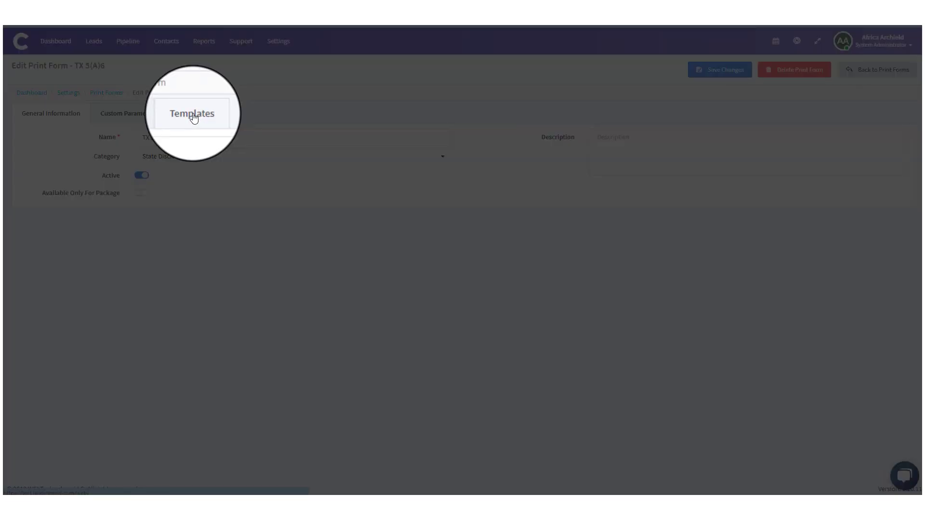
{"action": "left_click", "coordinate": [192, 114]}
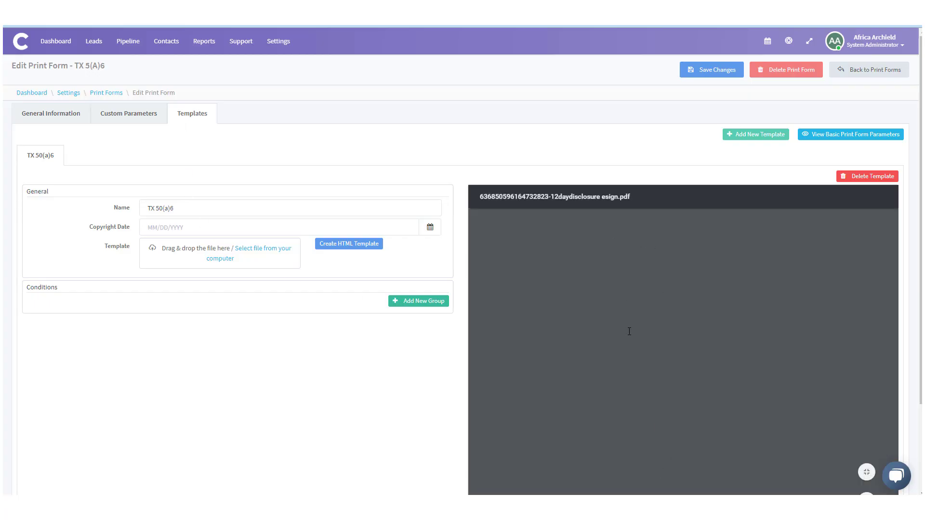
{"action": "scroll", "coordinate": [631, 318], "scroll_direction": "down", "scroll_amount": 2}
{"action": "scroll", "coordinate": [631, 318], "scroll_direction": "down", "scroll_amount": 20}
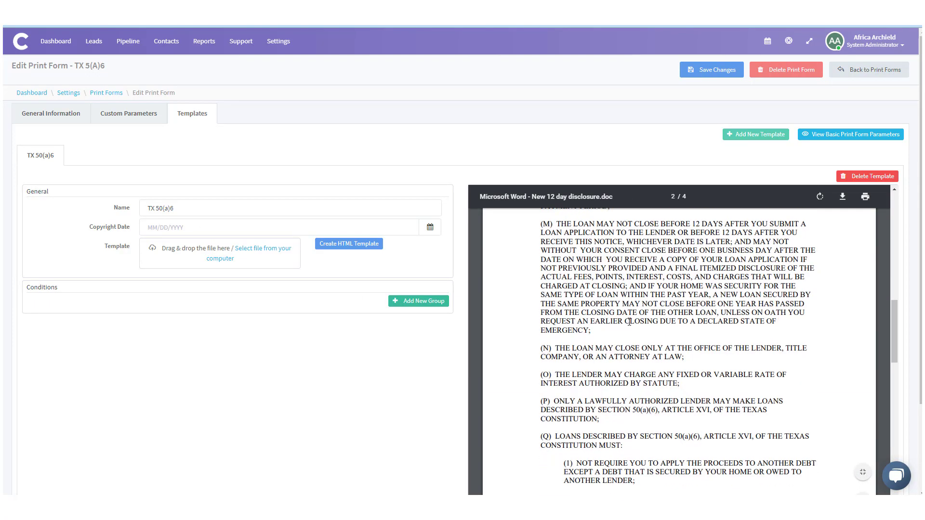
{"action": "scroll", "coordinate": [629, 322], "scroll_direction": "down", "scroll_amount": 10}
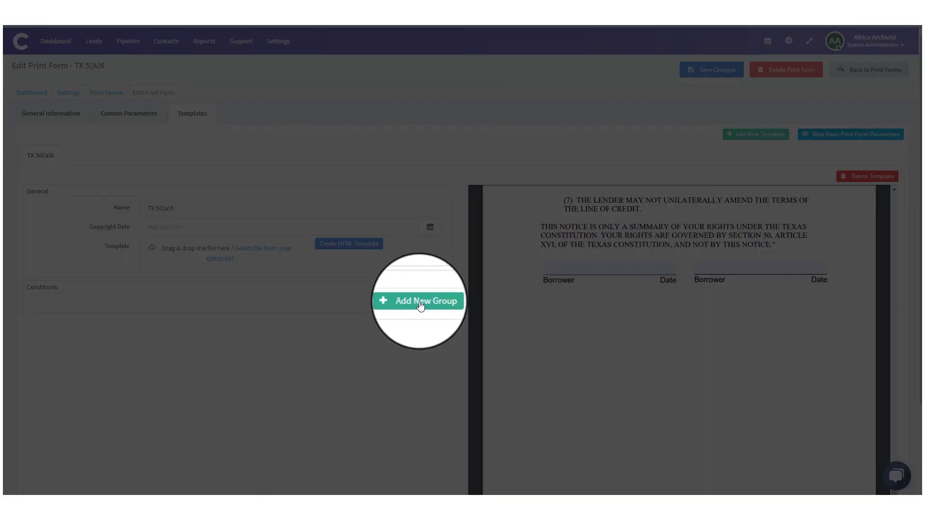
{"action": "left_click", "coordinate": [420, 301]}
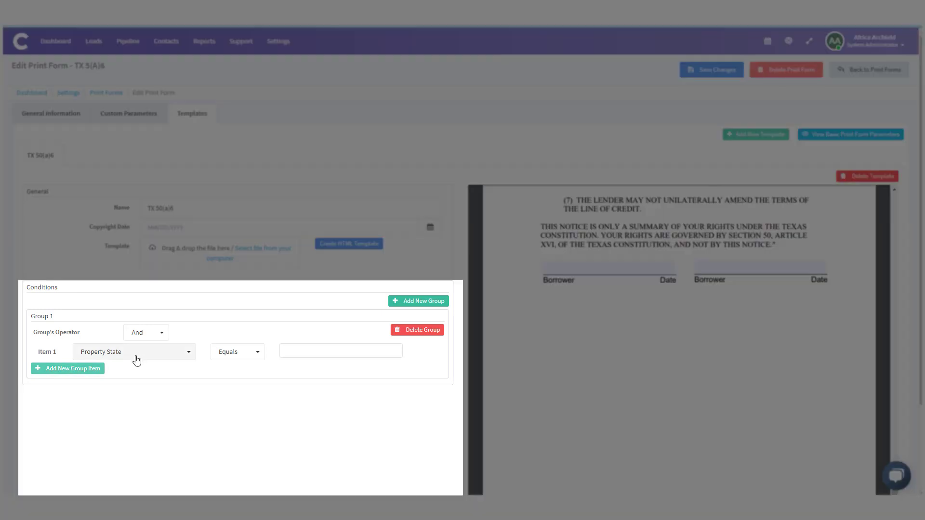
{"action": "left_click", "coordinate": [291, 354]}
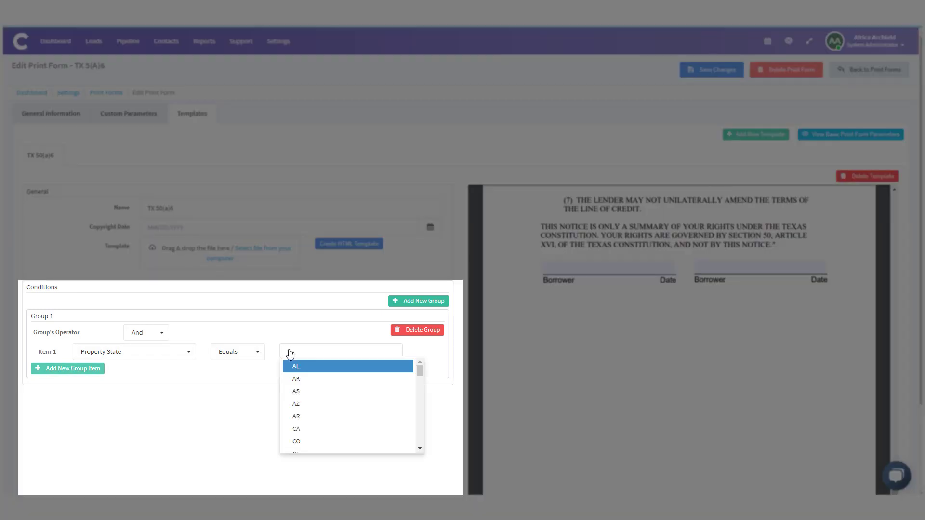
{"action": "type", "text": "TX"}
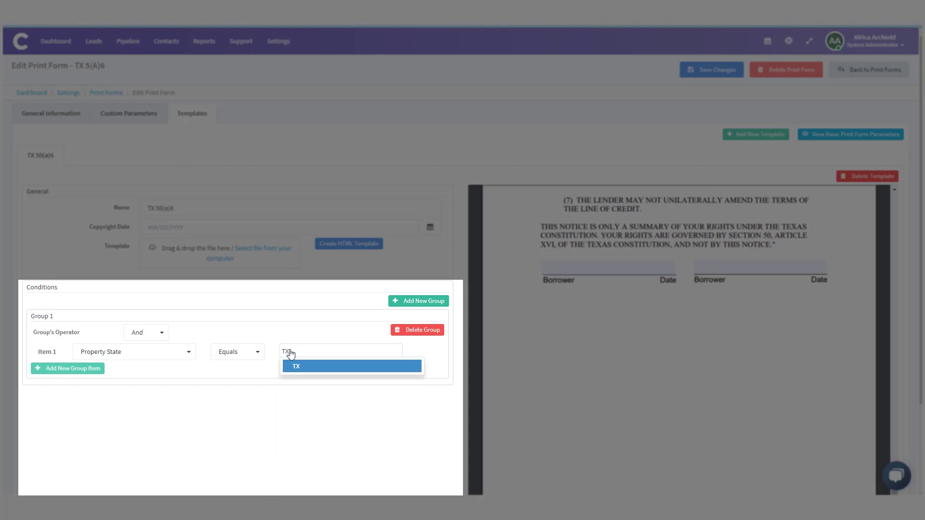
{"action": "left_click", "coordinate": [311, 369]}
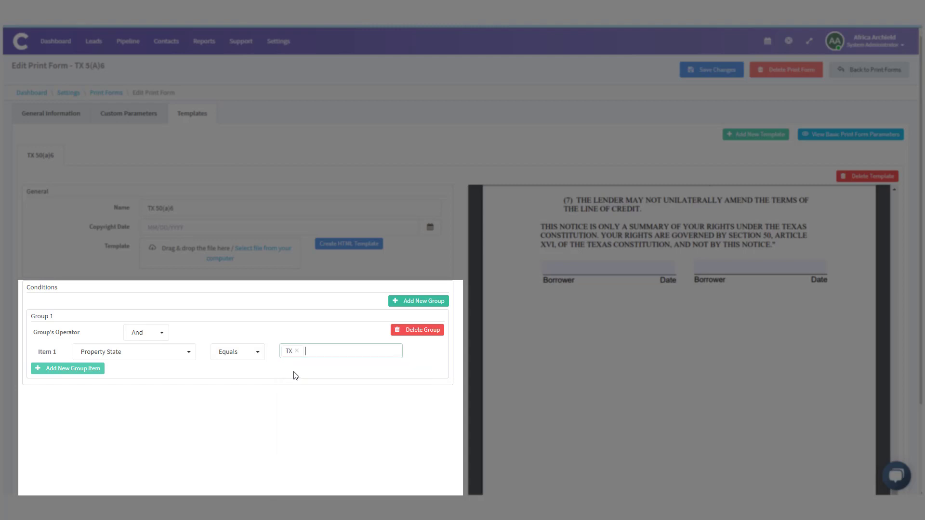
Step: Add a second condition to Group 1 requiring Purpose to equal Cash Out Refinance, and save the print form
{"action": "left_click", "coordinate": [66, 369]}
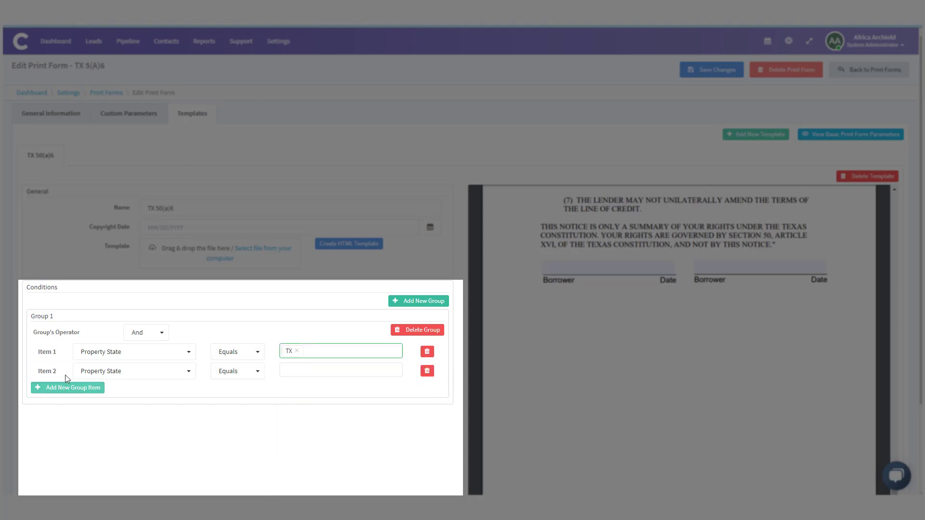
{"action": "left_click", "coordinate": [178, 377]}
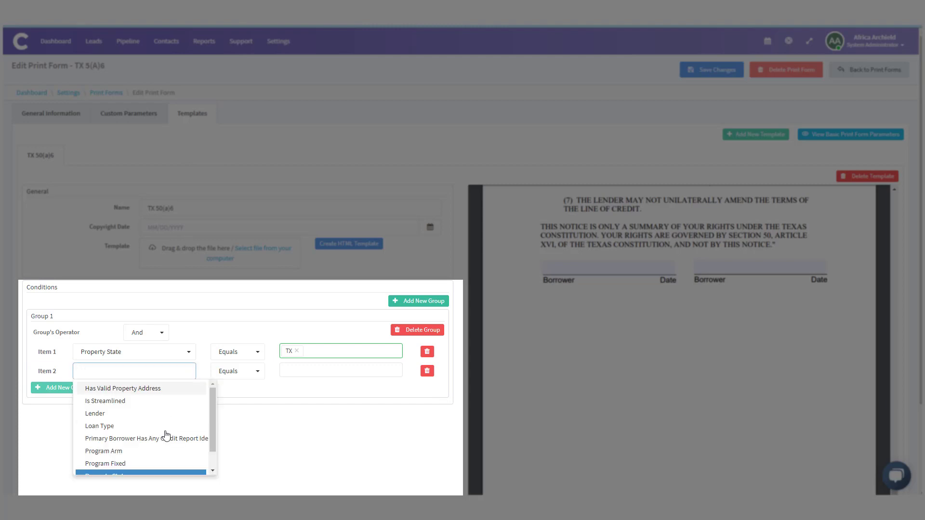
{"action": "scroll", "coordinate": [160, 440], "scroll_direction": "down", "scroll_amount": 1}
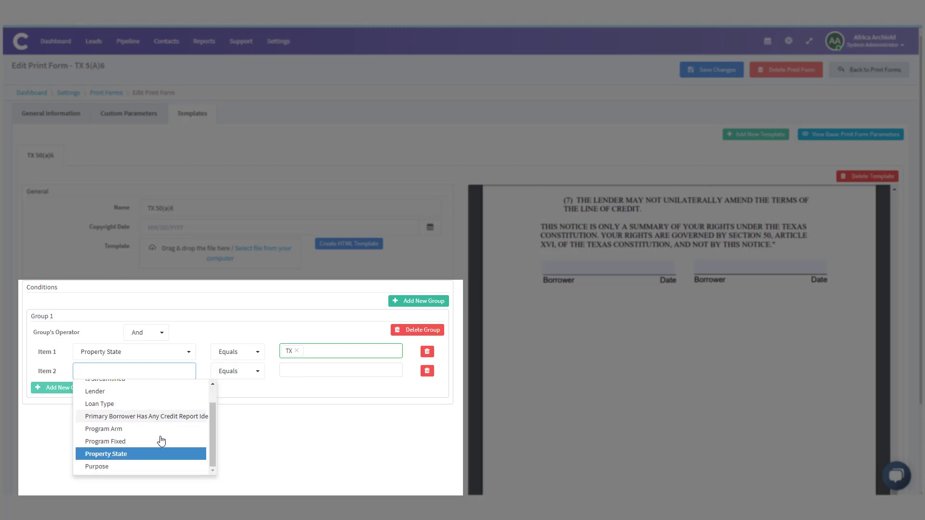
{"action": "left_click", "coordinate": [108, 467]}
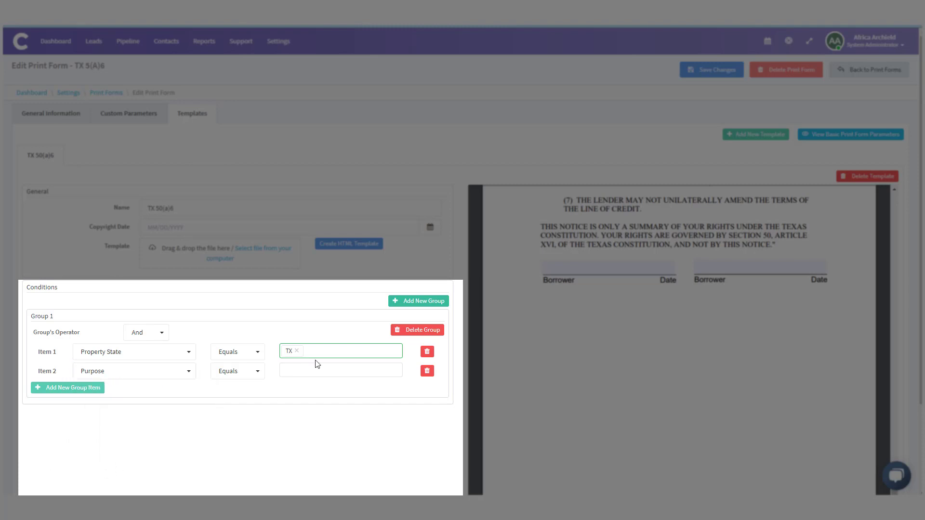
{"action": "left_click", "coordinate": [318, 372]}
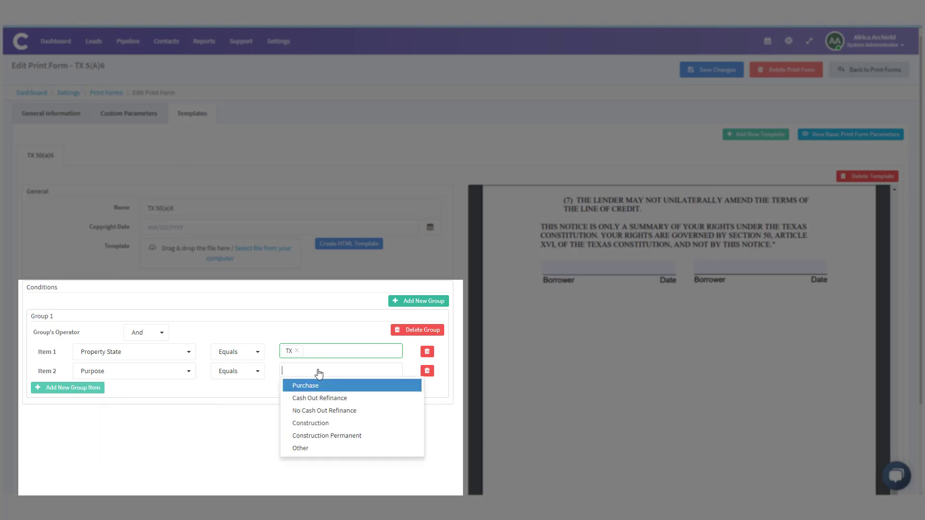
{"action": "left_click", "coordinate": [330, 402]}
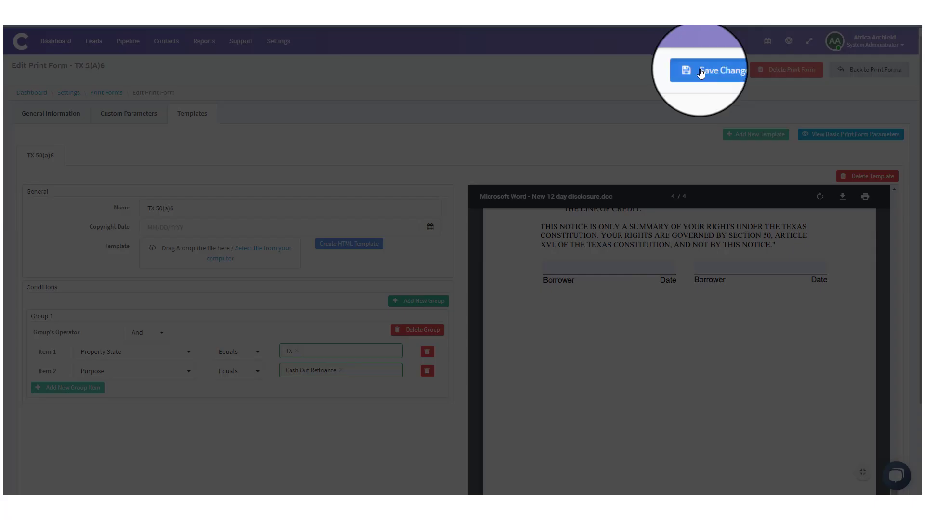
{"action": "left_click", "coordinate": [703, 70]}
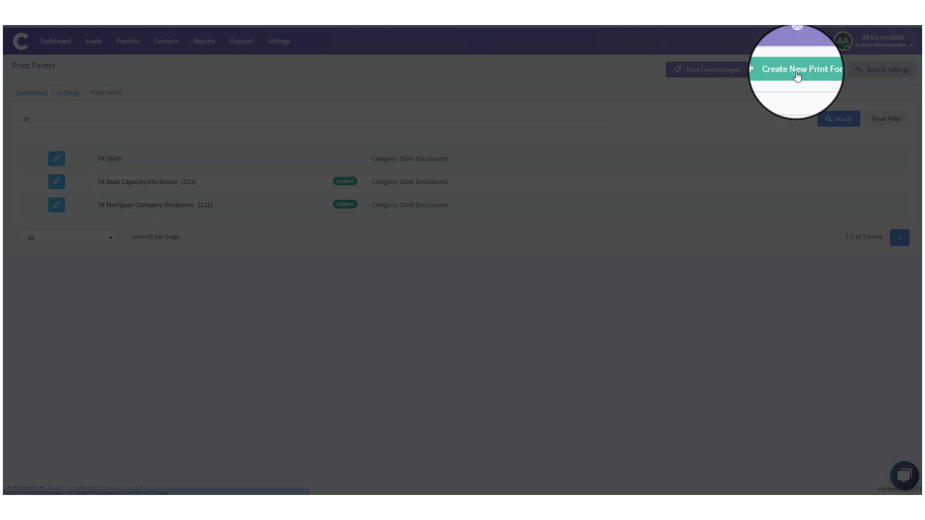
Step: Create and save a new print form named ITP Acknowledgement in the Processing category
{"action": "left_click", "coordinate": [796, 72]}
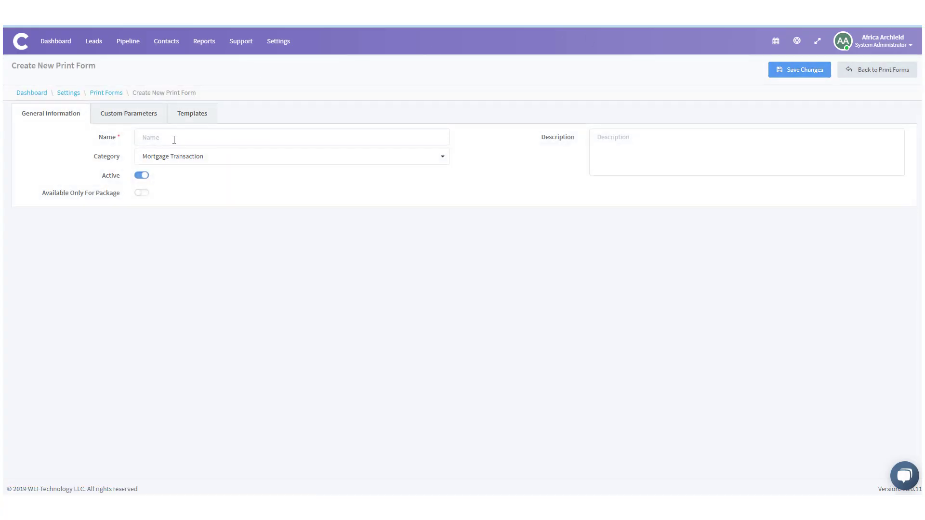
{"action": "left_click", "coordinate": [174, 139]}
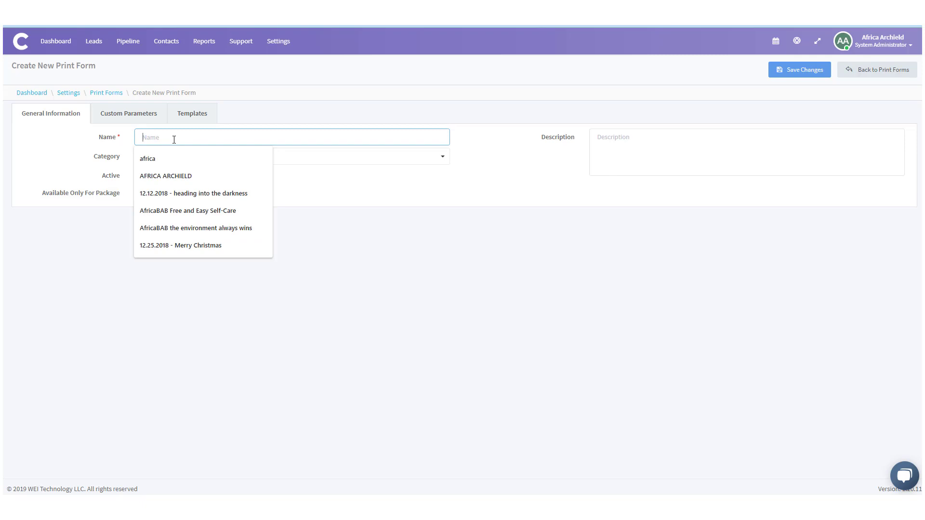
{"action": "type", "text": "I"}
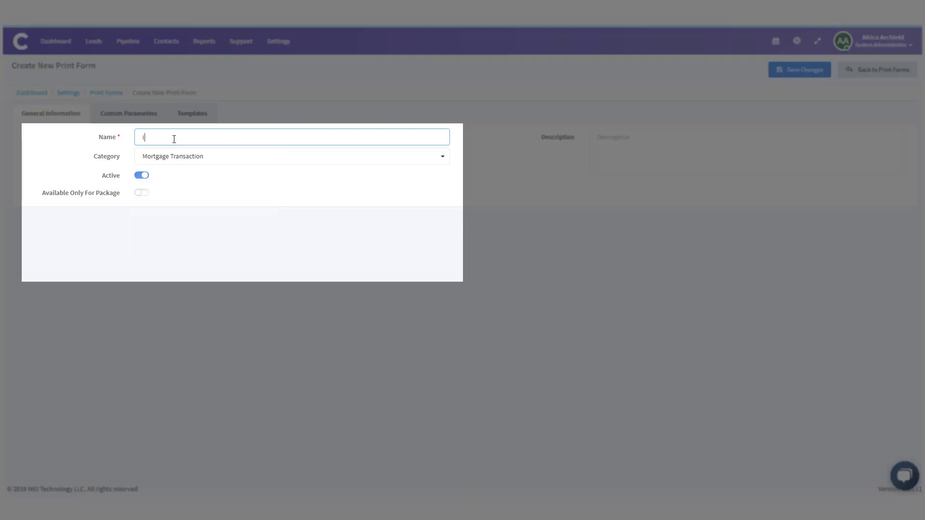
{"action": "type", "text": "TP Acknowledgement"}
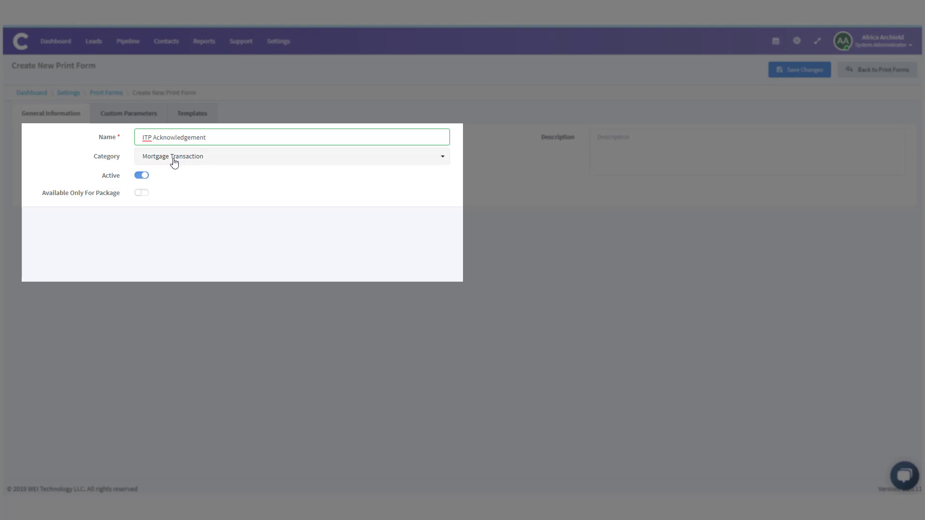
{"action": "left_click", "coordinate": [235, 163]}
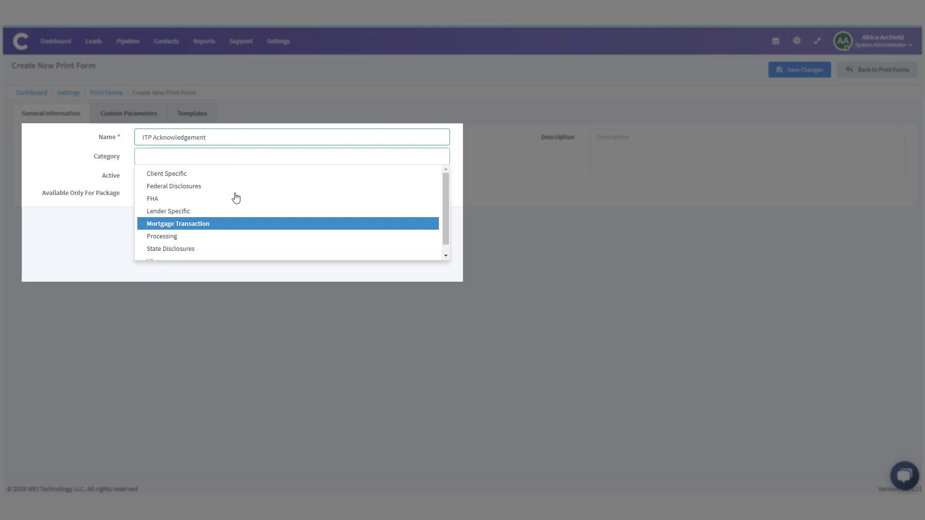
{"action": "left_click", "coordinate": [208, 241]}
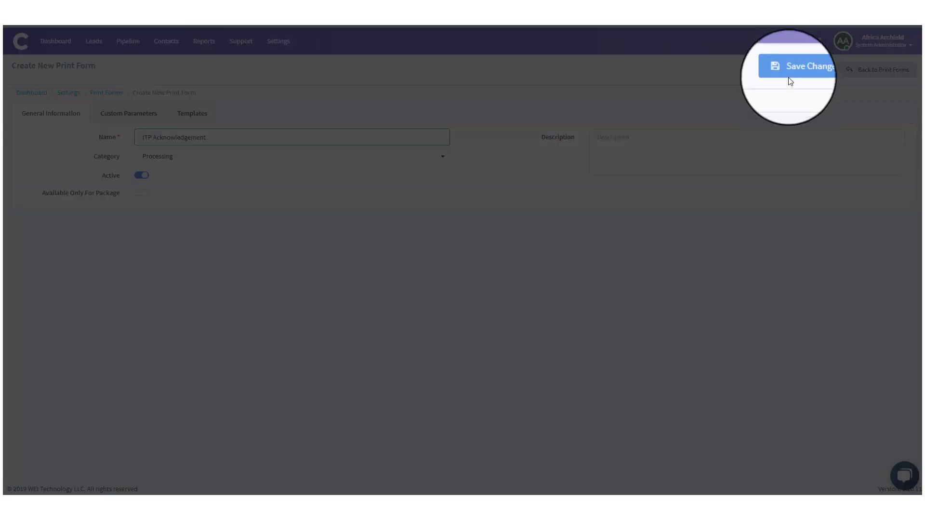
{"action": "left_click", "coordinate": [790, 78]}
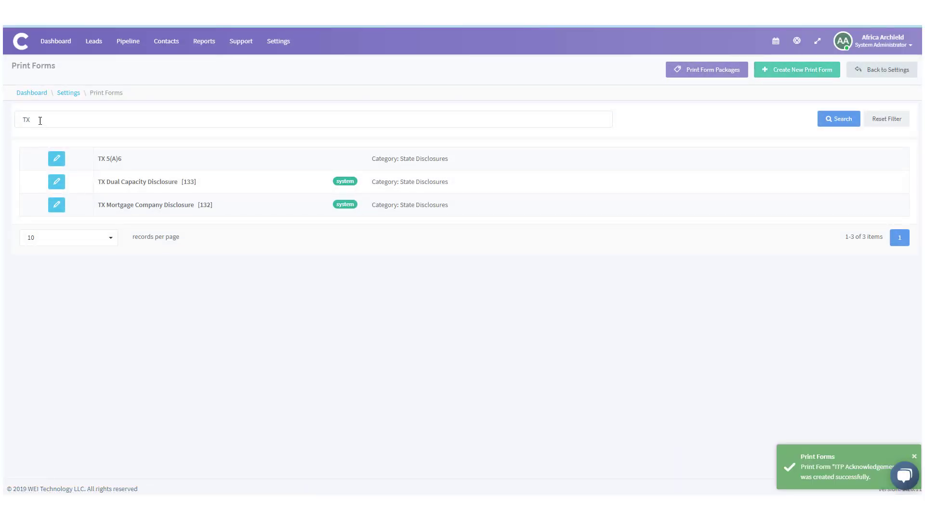
Step: Filter the print forms by ITP, open ITP Acknowledgement for editing, and add a new HTML template to it
{"action": "left_click_drag", "start_coordinate": [40, 120], "coordinate": [6, 122]}
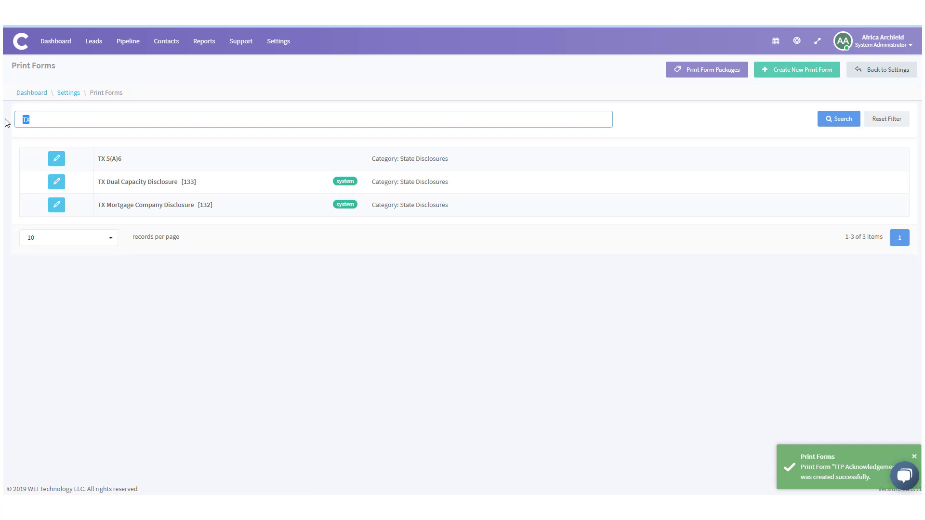
{"action": "type", "text": "ITP"}
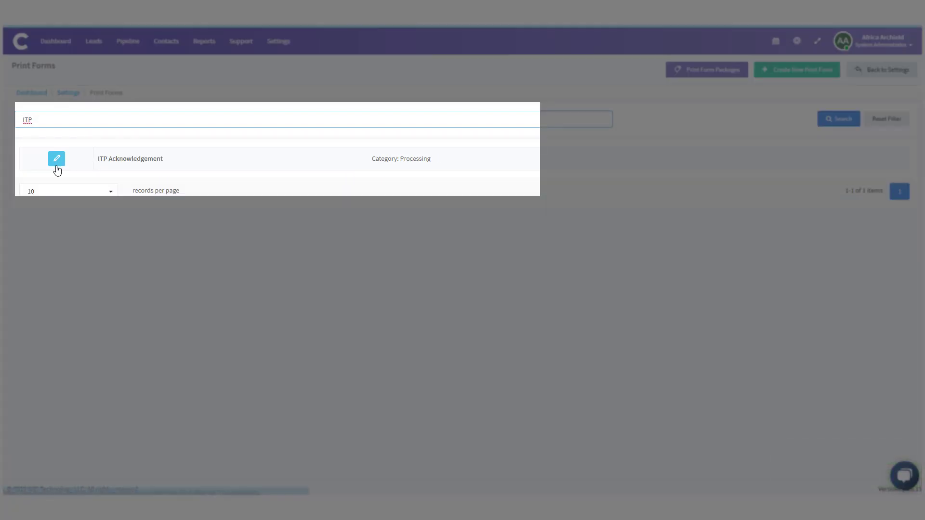
{"action": "left_click", "coordinate": [57, 160]}
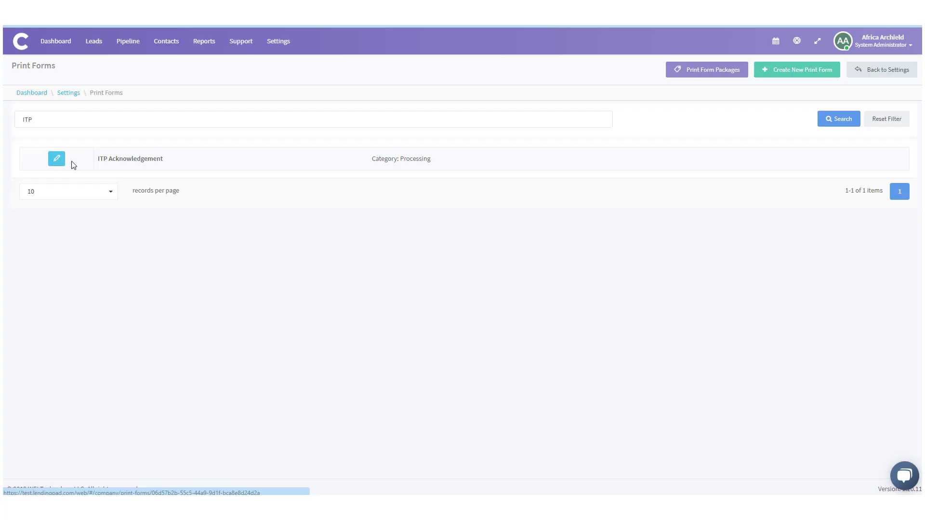
{"action": "left_click", "coordinate": [57, 159]}
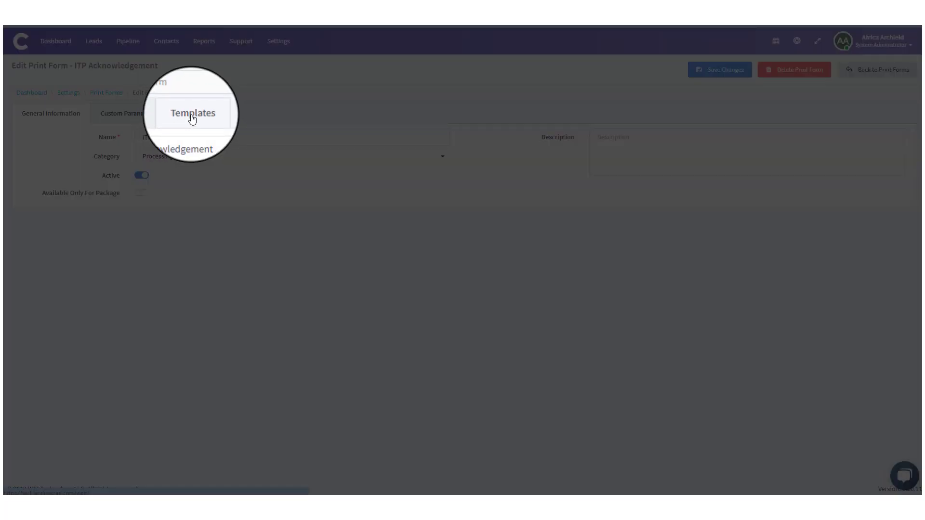
{"action": "left_click", "coordinate": [191, 118]}
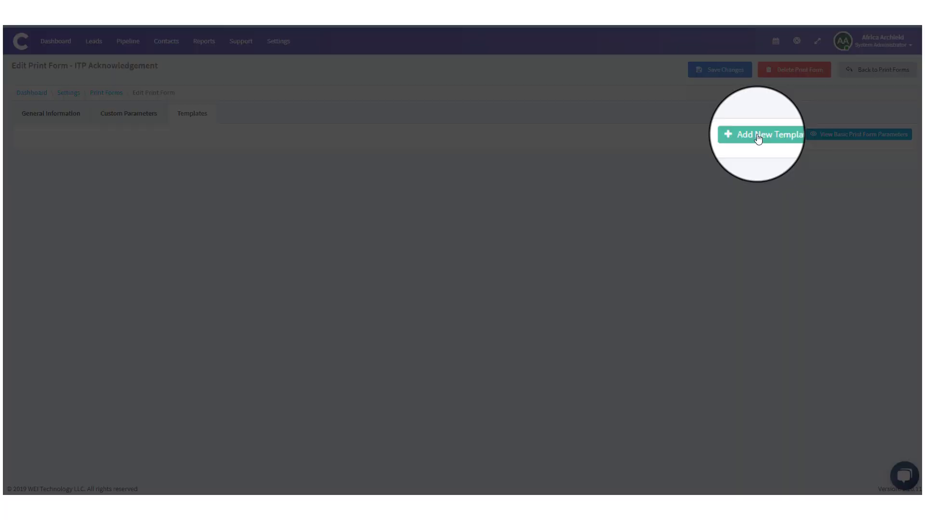
{"action": "left_click", "coordinate": [762, 135]}
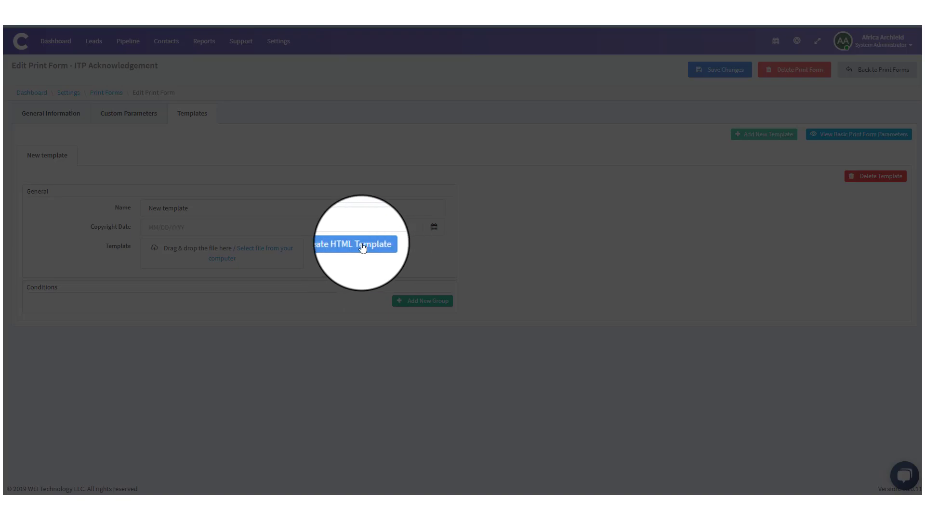
{"action": "left_click", "coordinate": [361, 249]}
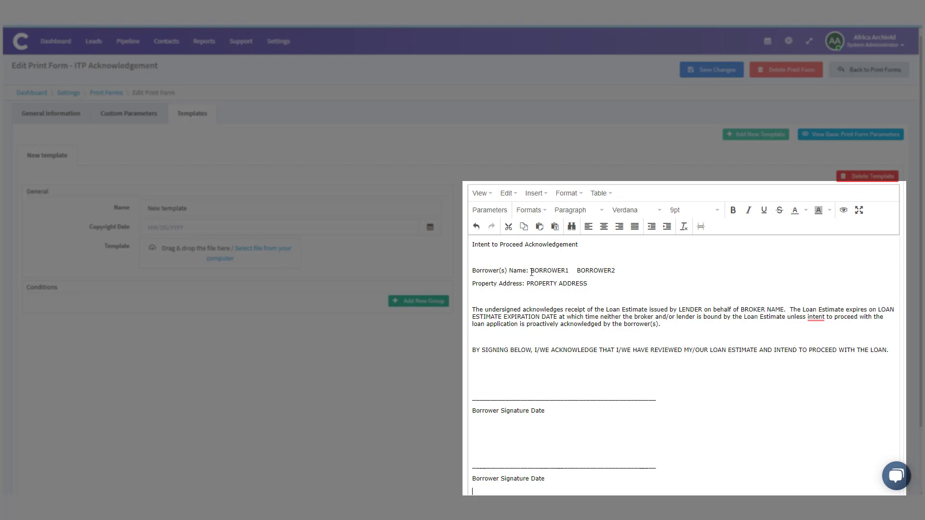
Step: Replace the BORROWER1 and BORROWER2 placeholders in the template text with the parameters ${_borrower1Name} and ${_borrower2Name}
{"action": "left_click_drag", "start_coordinate": [531, 272], "coordinate": [570, 274]}
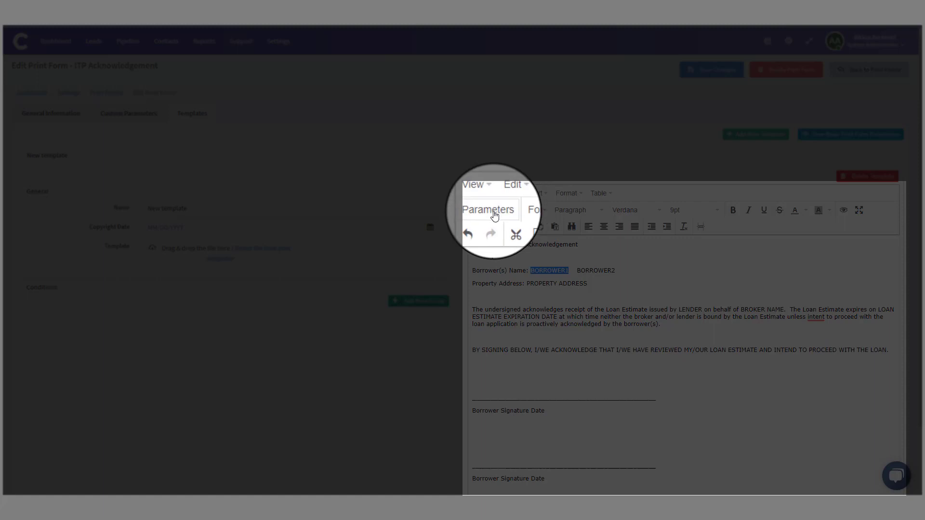
{"action": "left_click", "coordinate": [495, 215]}
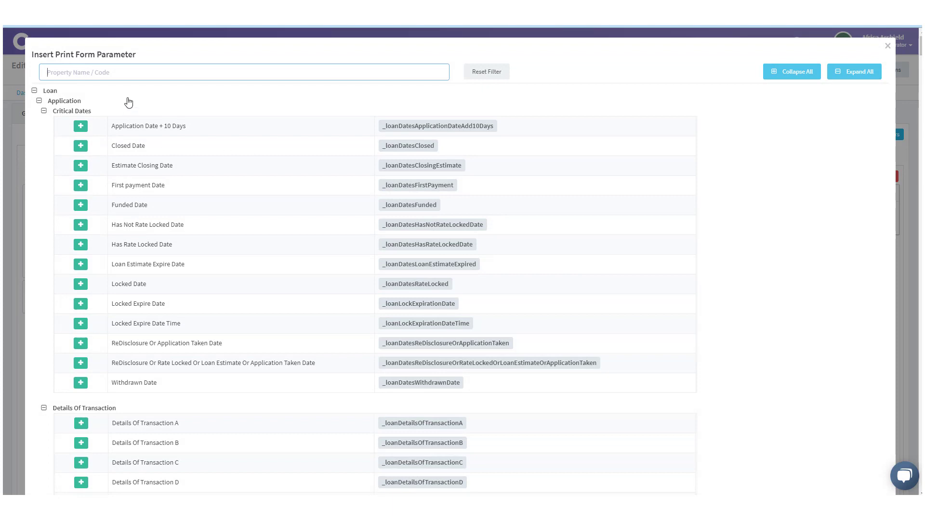
{"action": "type", "text": "borrower"}
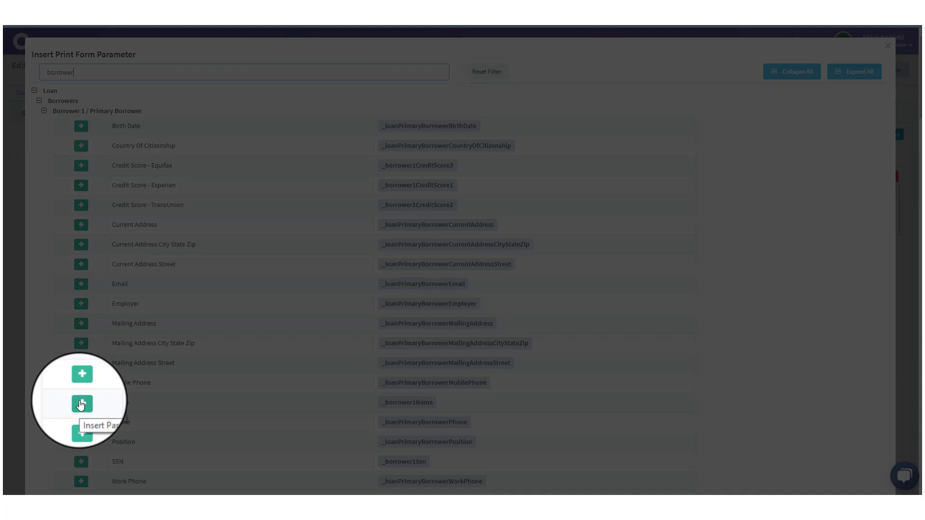
{"action": "left_click", "coordinate": [81, 403]}
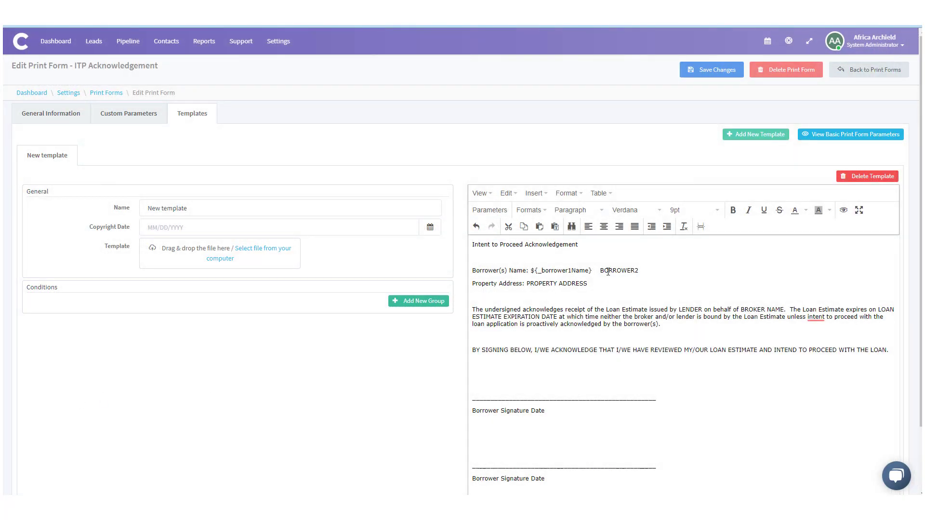
{"action": "left_click_drag", "start_coordinate": [600, 272], "coordinate": [639, 274]}
{"action": "type", "text": "${_borrower2Name}"}
Step: Replace the property address, lender, broker and Loan Estimate expiration placeholders with parameters, and insert [esign-s-b1] and [esign-s-b2] above the signature lines
{"action": "left_click_drag", "start_coordinate": [528, 285], "coordinate": [588, 285]}
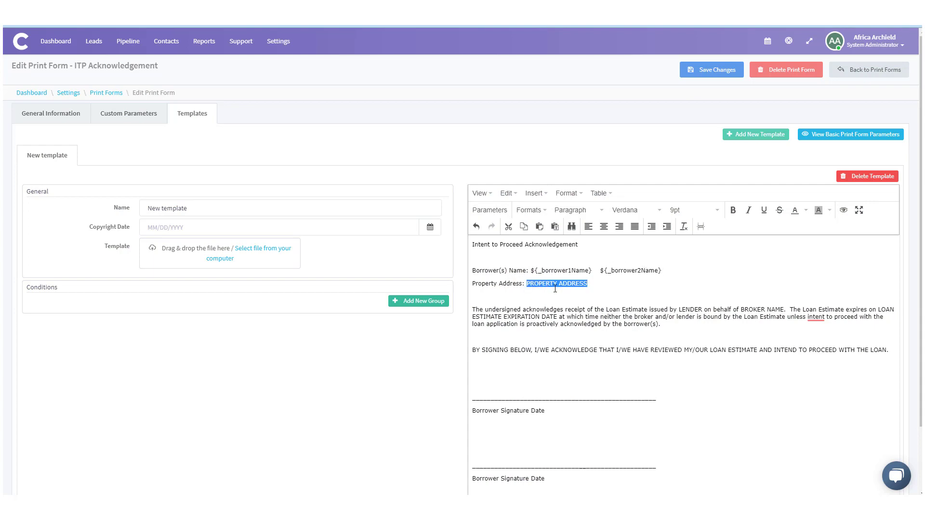
{"action": "left_click", "coordinate": [483, 211]}
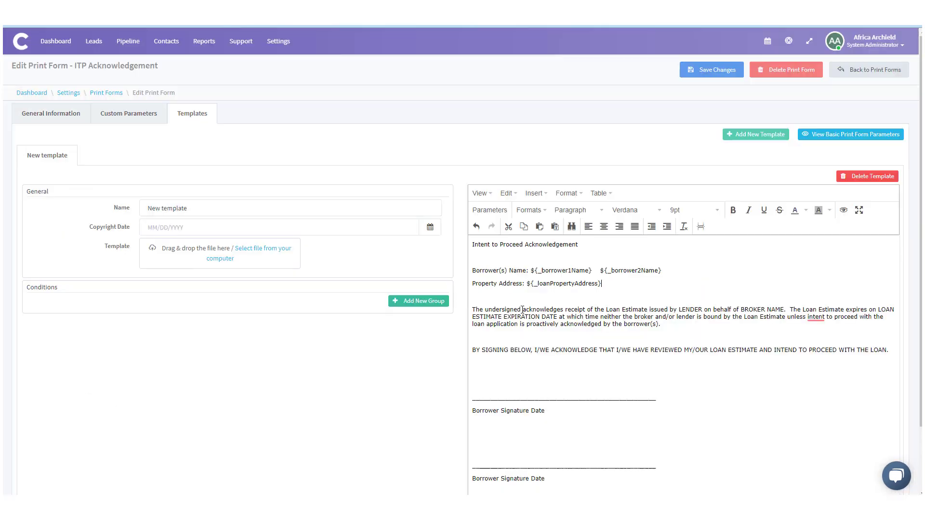
{"action": "double_click", "coordinate": [686, 309]}
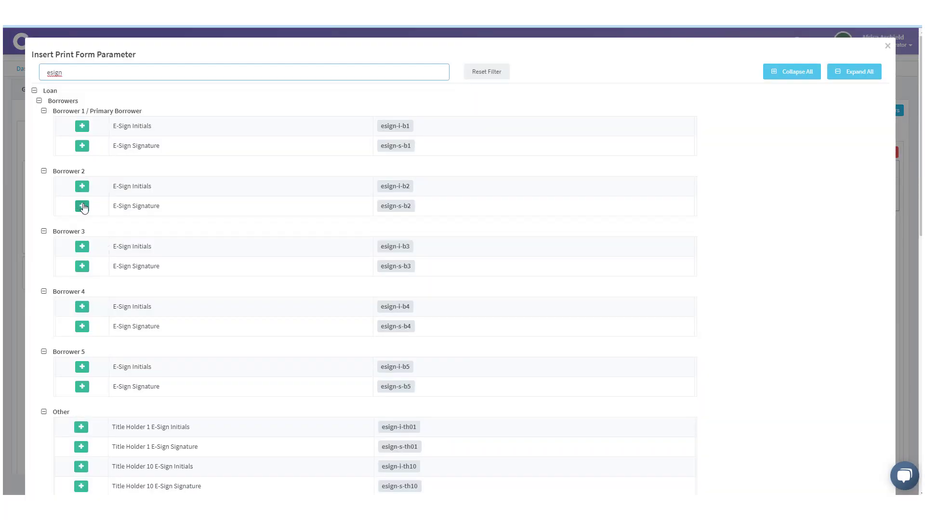
{"action": "left_click", "coordinate": [82, 206]}
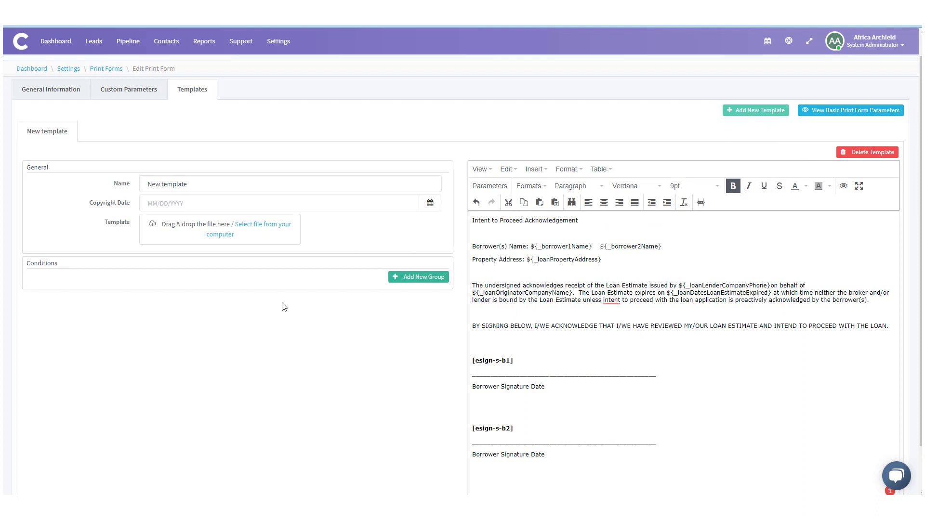
Step: Name the template ITP Acknowledgement, set its copyright date to 02/06/2019, and save the print form
{"action": "left_click", "coordinate": [121, 183]}
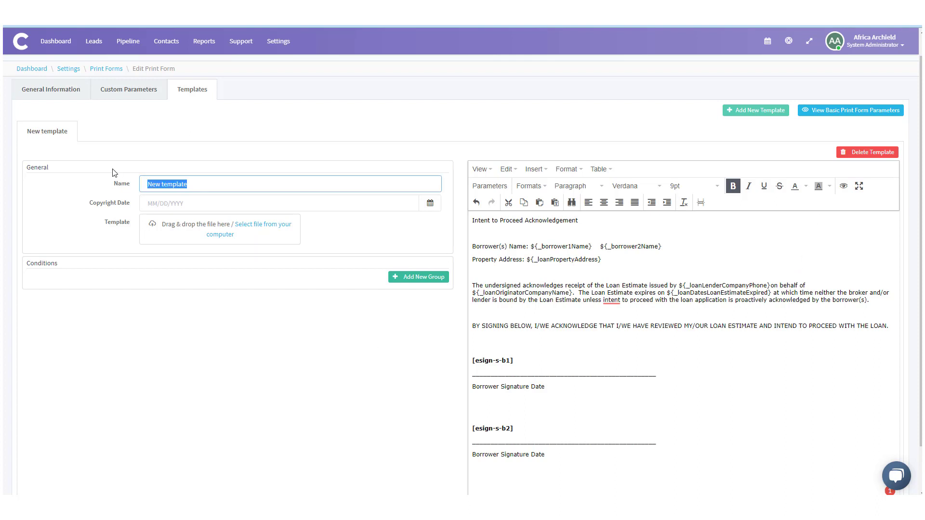
{"action": "type", "text": "ITP"}
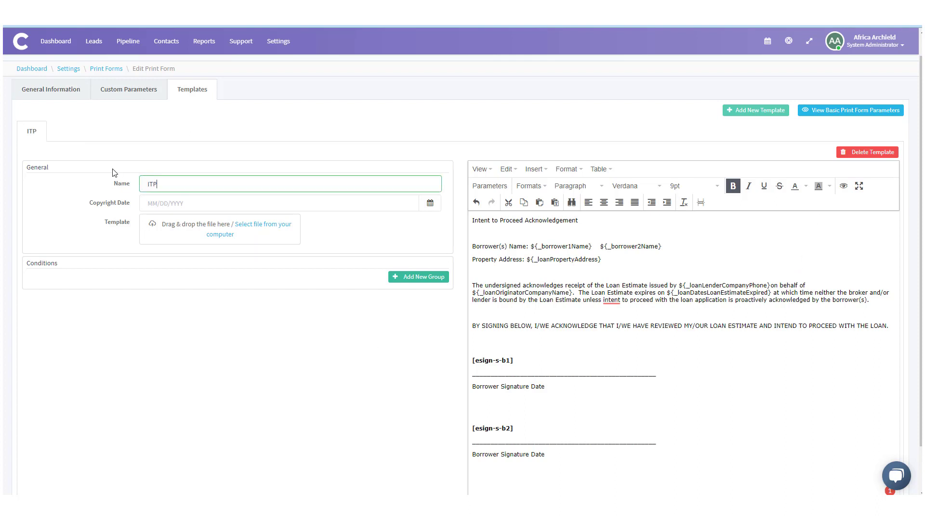
{"action": "type", "text": " Acknowledgement"}
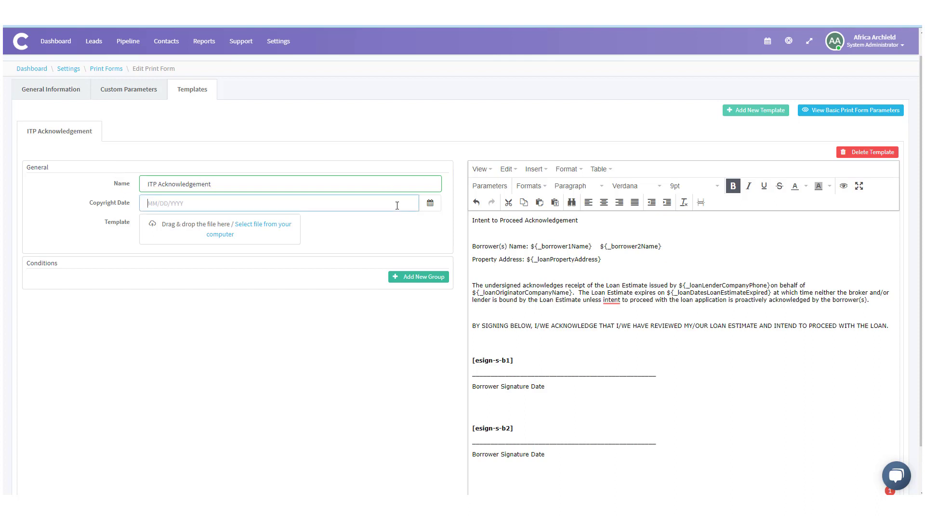
{"action": "left_click", "coordinate": [431, 203]}
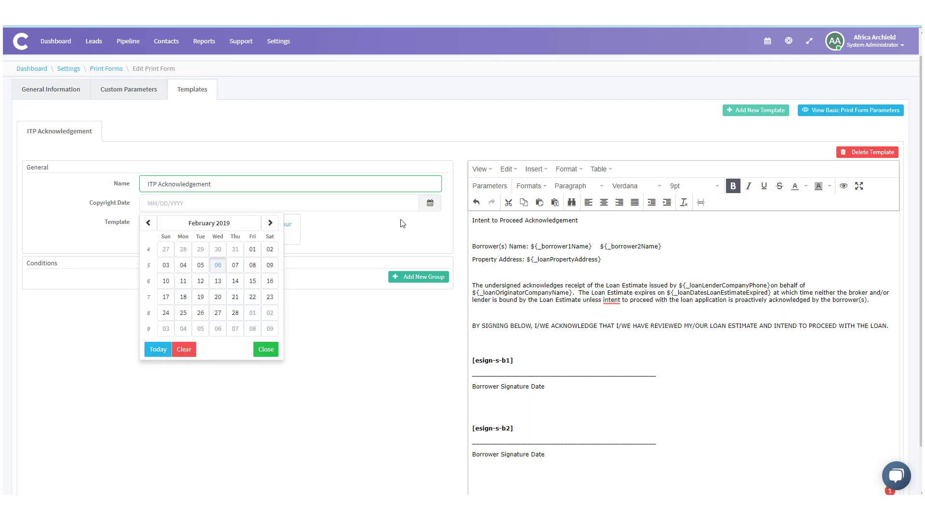
{"action": "left_click", "coordinate": [218, 265]}
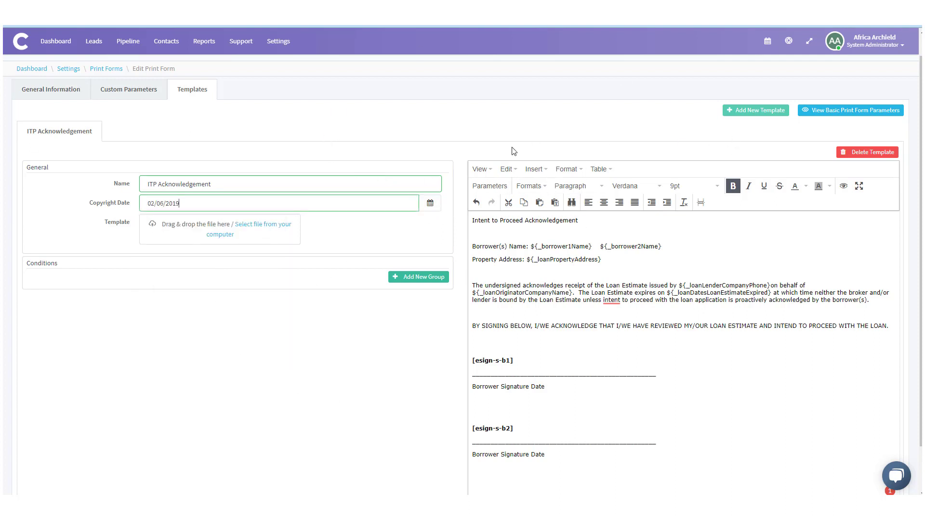
{"action": "scroll", "coordinate": [419, 314], "scroll_direction": "up", "scroll_amount": 1}
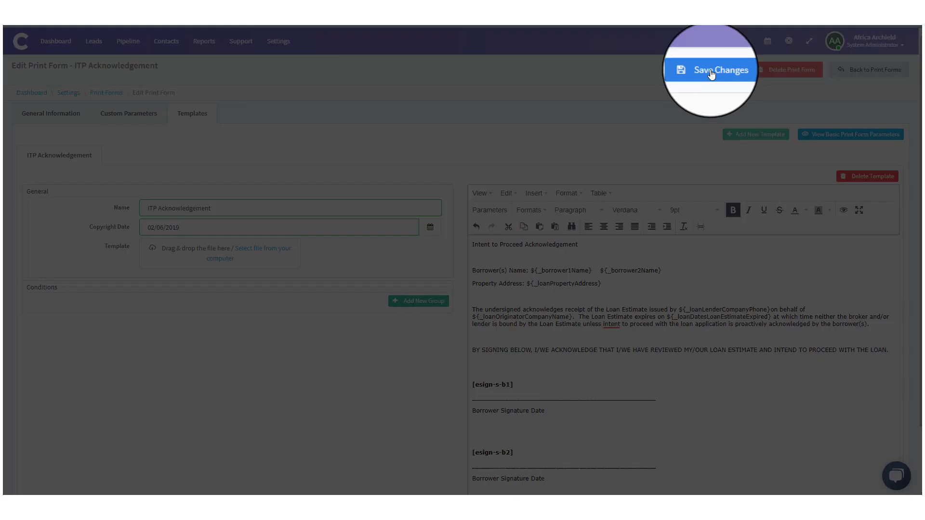
{"action": "left_click", "coordinate": [695, 72]}
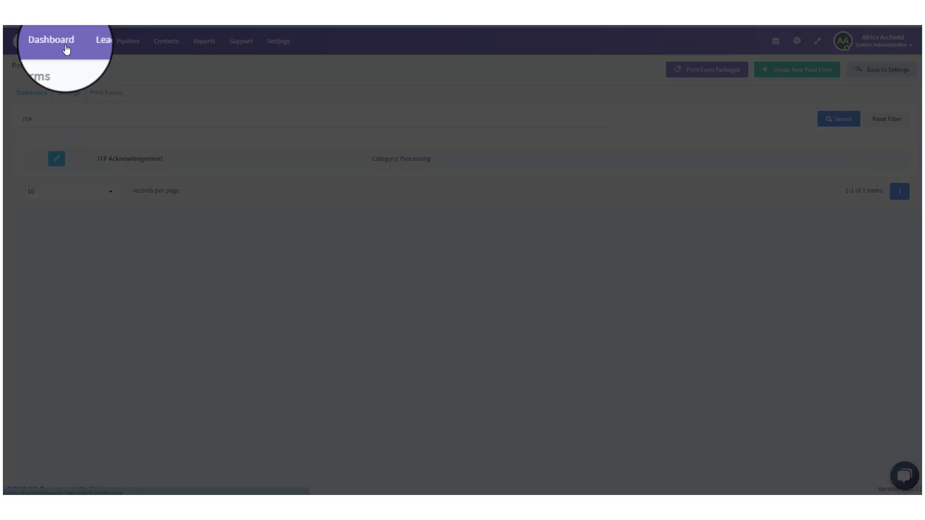
Step: Open the most recently modified loan and check its print form selection for TX 5(A)6 and ITP Acknowledgement, closing the form request after
{"action": "left_click", "coordinate": [65, 50]}
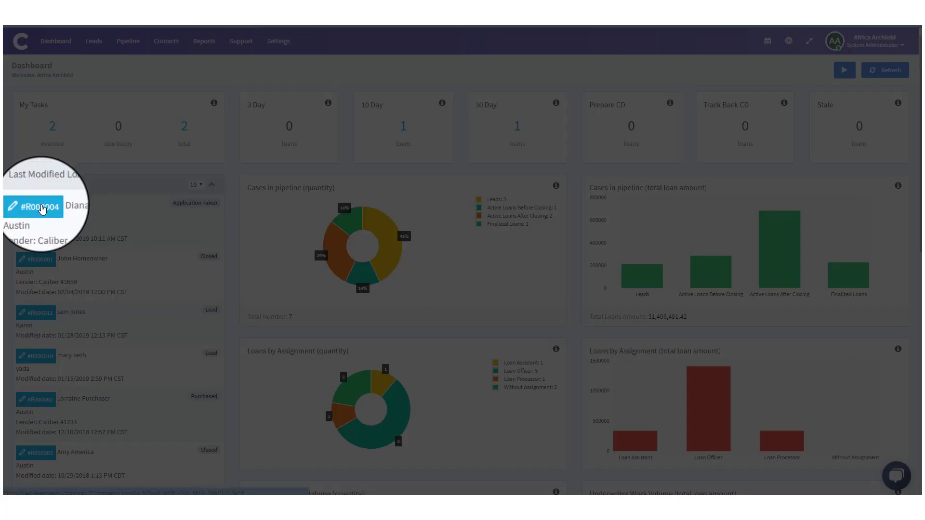
{"action": "left_click", "coordinate": [42, 208]}
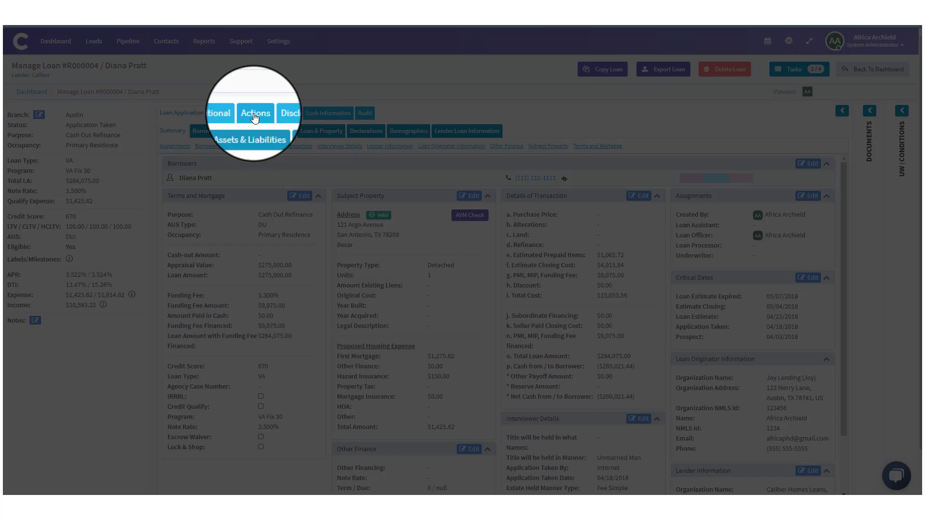
{"action": "left_click", "coordinate": [255, 116]}
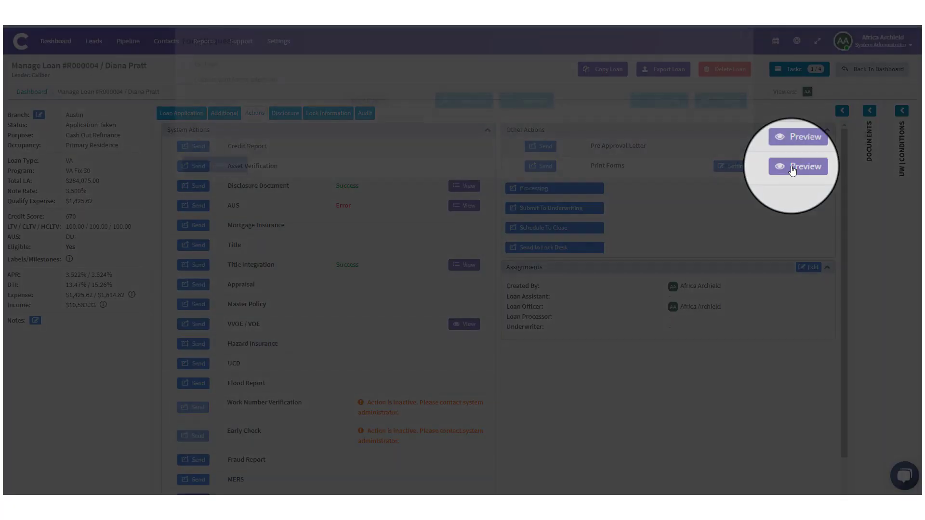
{"action": "left_click", "coordinate": [790, 169]}
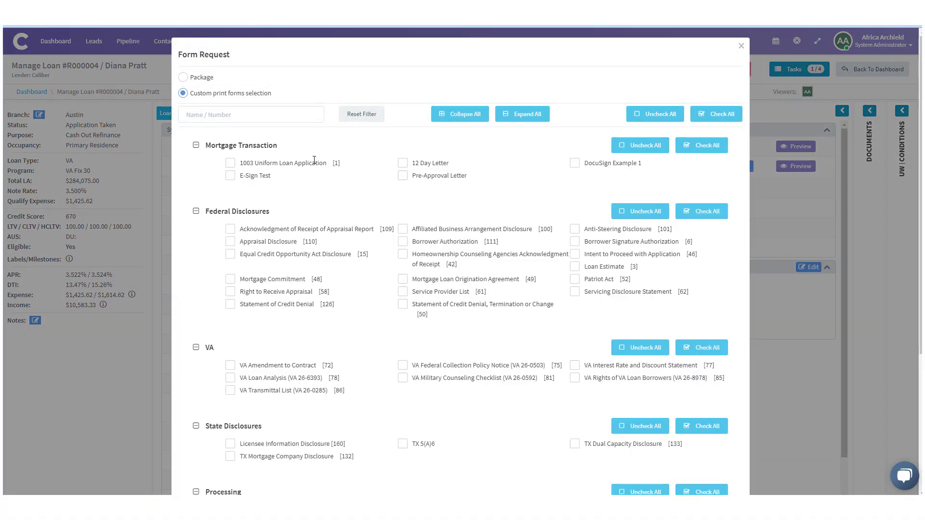
{"action": "scroll", "coordinate": [260, 228], "scroll_direction": "down", "scroll_amount": 3}
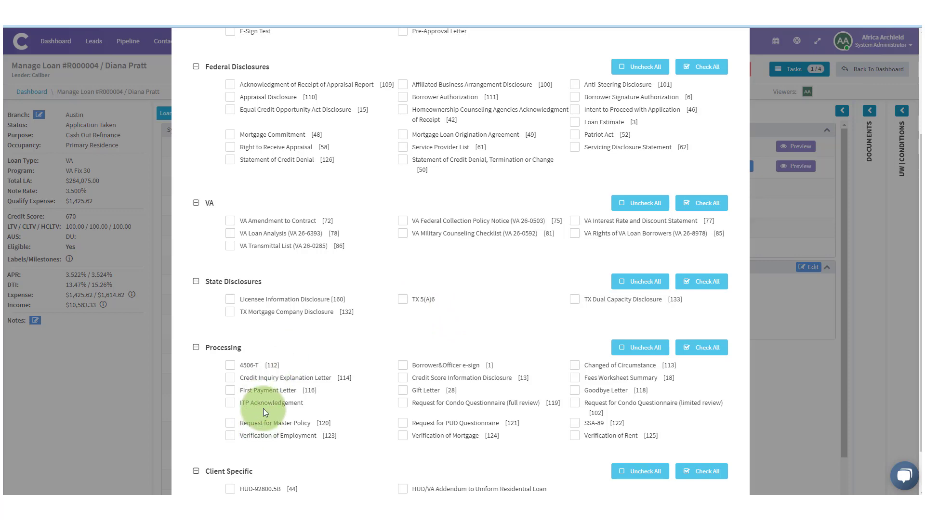
{"action": "scroll", "coordinate": [386, 366], "scroll_direction": "up", "scroll_amount": 3}
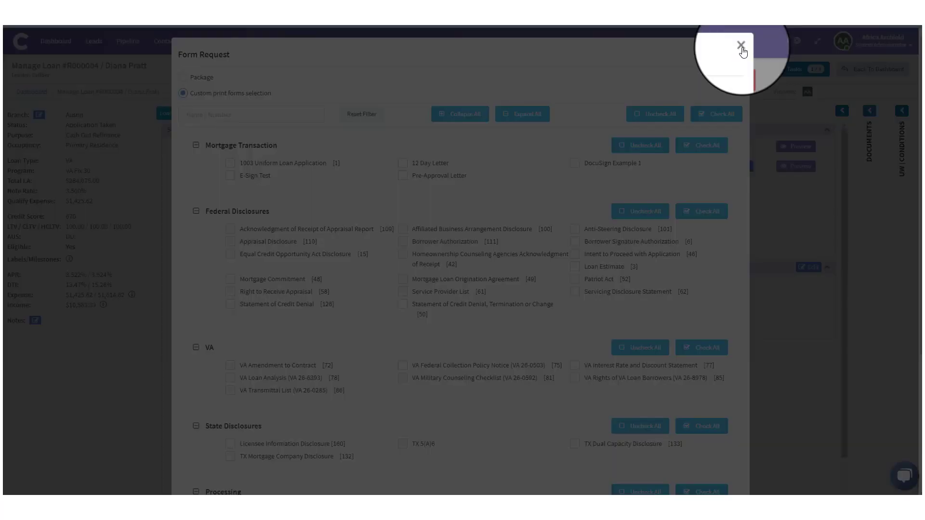
{"action": "left_click", "coordinate": [741, 46]}
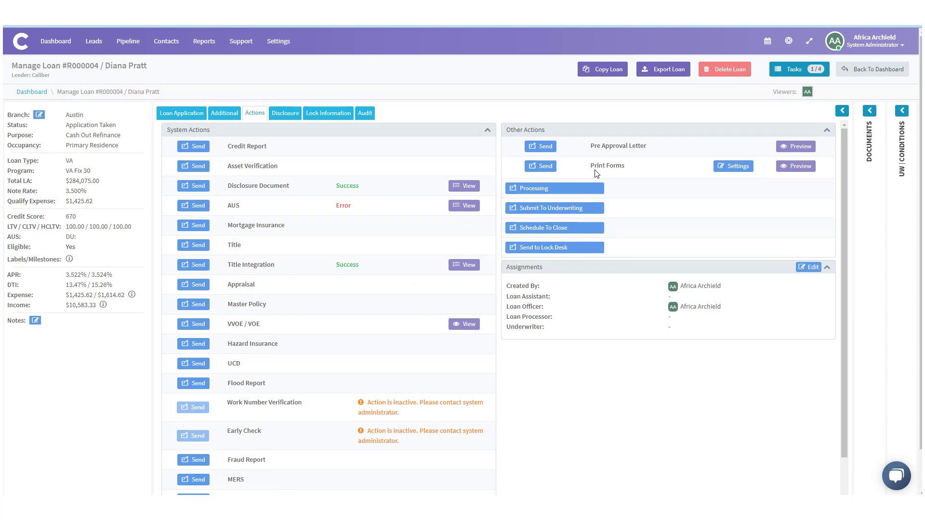
Step: Check the E-Sign entry among the loan's system actions and open the E-Sign action in the company's Actions settings
{"action": "scroll", "coordinate": [413, 314], "scroll_direction": "down", "scroll_amount": 1}
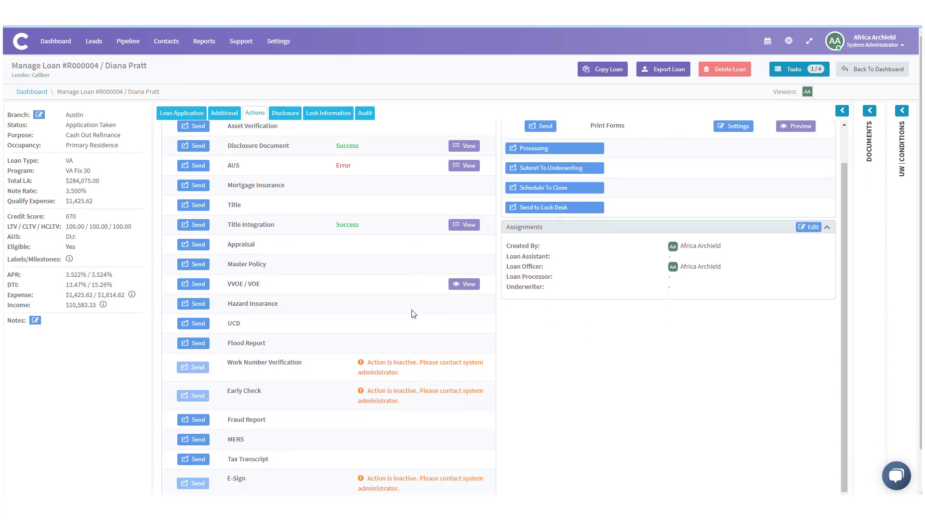
{"action": "scroll", "coordinate": [405, 318], "scroll_direction": "down", "scroll_amount": 1}
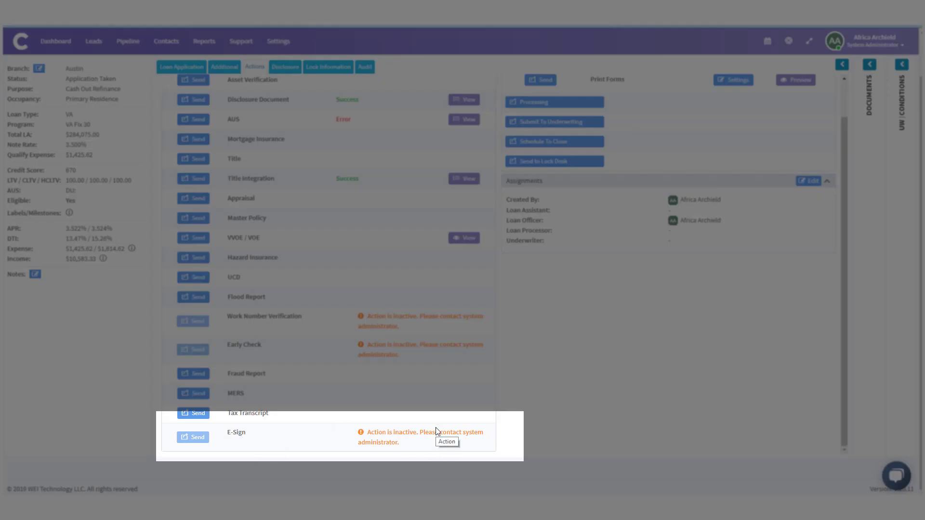
{"action": "scroll", "coordinate": [437, 434], "scroll_direction": "up", "scroll_amount": 1}
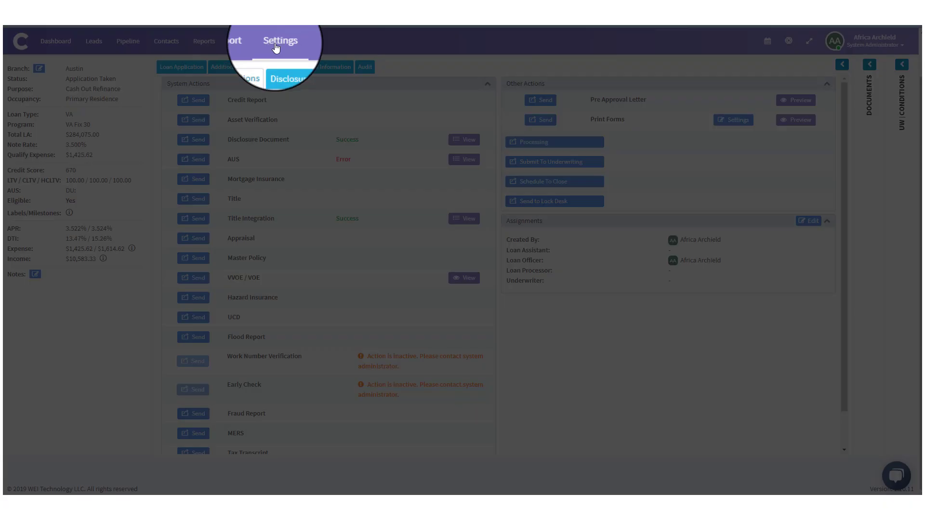
{"action": "left_click", "coordinate": [280, 44]}
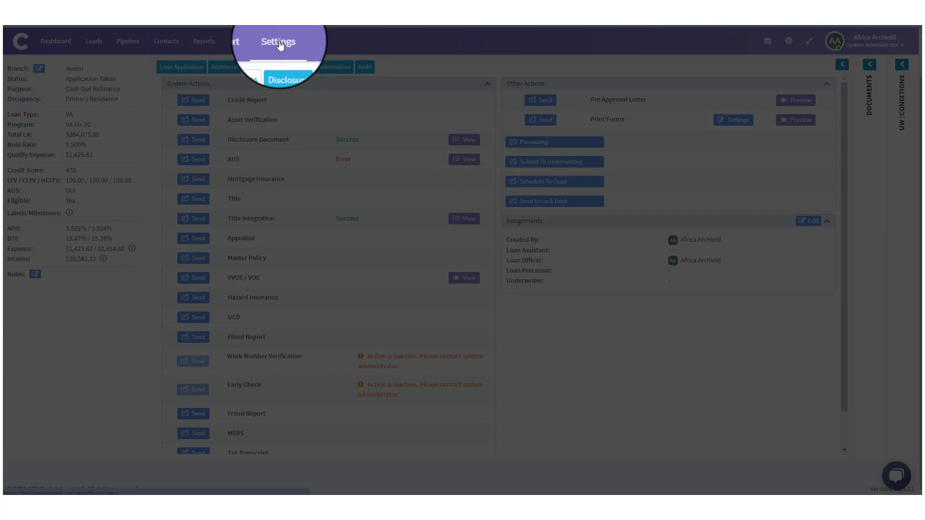
{"action": "left_click", "coordinate": [258, 310]}
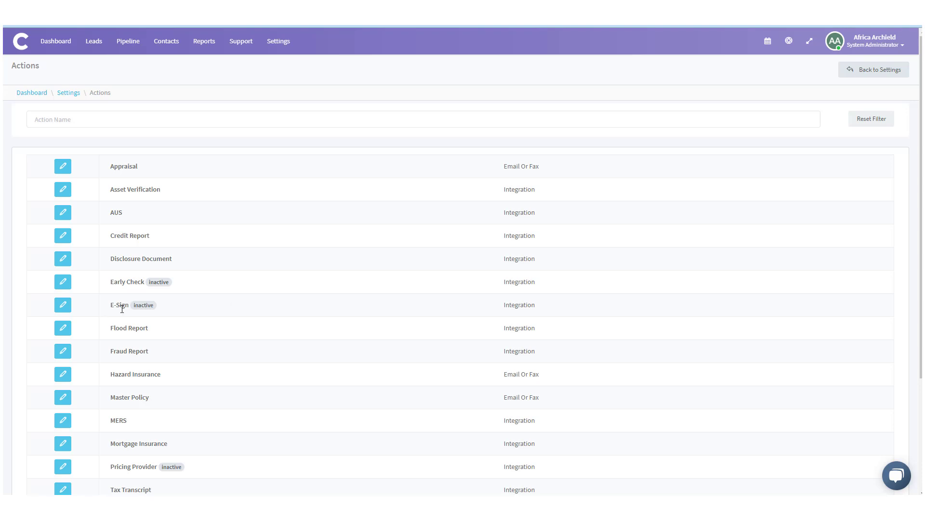
{"action": "left_click", "coordinate": [62, 313]}
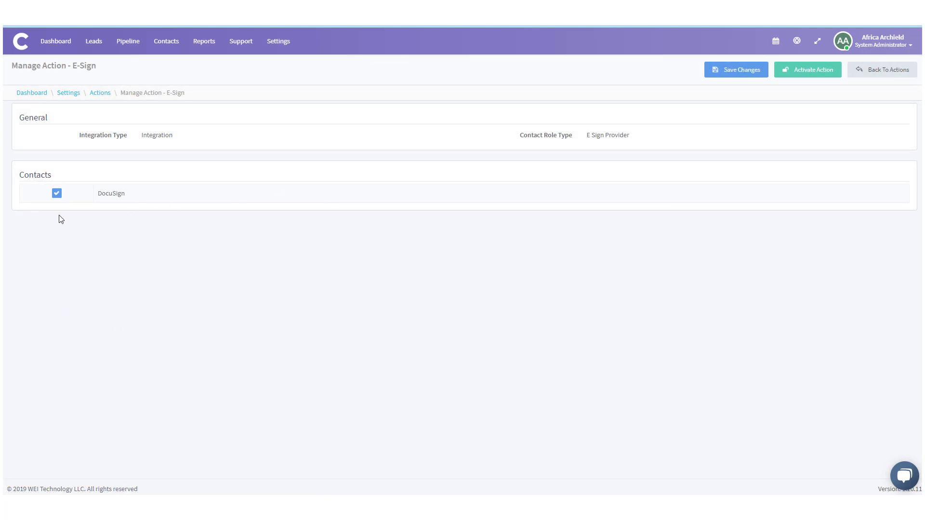
Step: Activate the E-Sign action with DocuSign as its contact and save the changes
{"action": "left_click", "coordinate": [815, 71]}
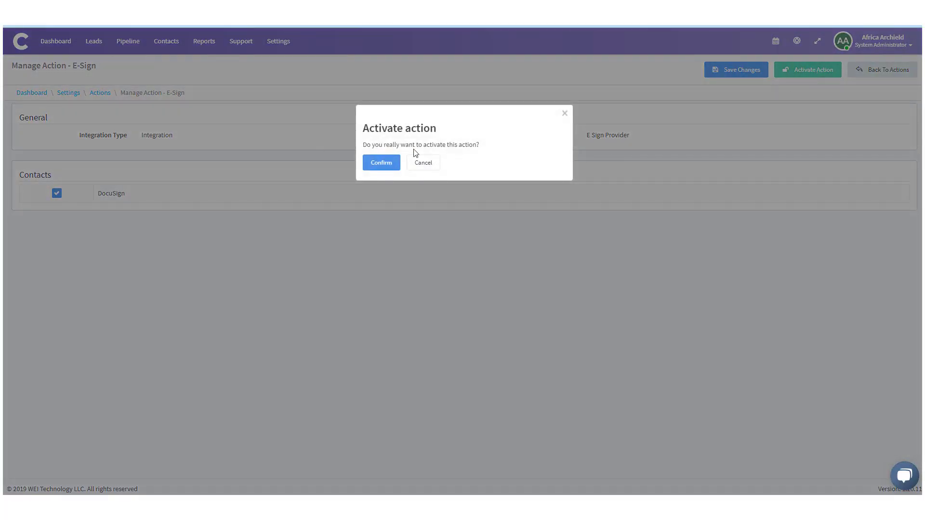
{"action": "left_click", "coordinate": [382, 163]}
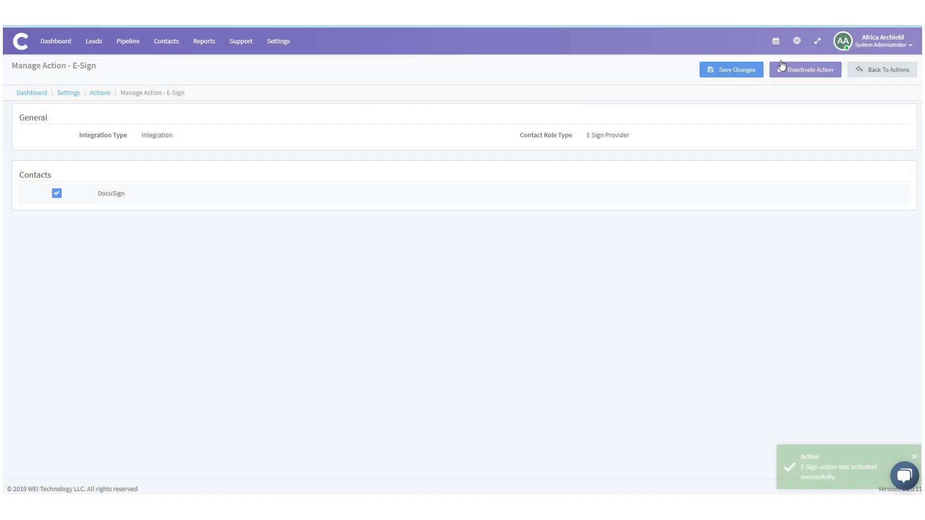
{"action": "left_click", "coordinate": [717, 70]}
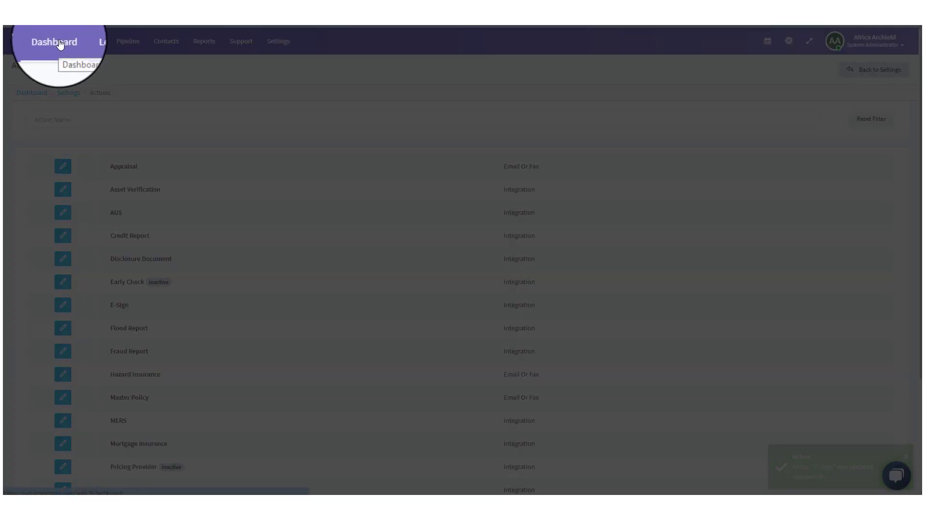
Step: Open the most recently modified loan from the dashboard and check the E-Sign entry among its system actions
{"action": "left_click", "coordinate": [57, 46]}
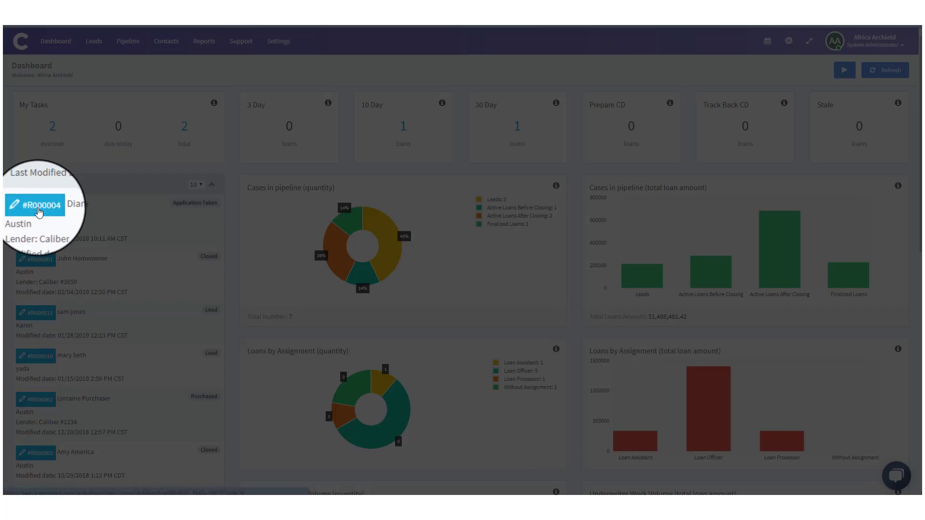
{"action": "left_click", "coordinate": [39, 206]}
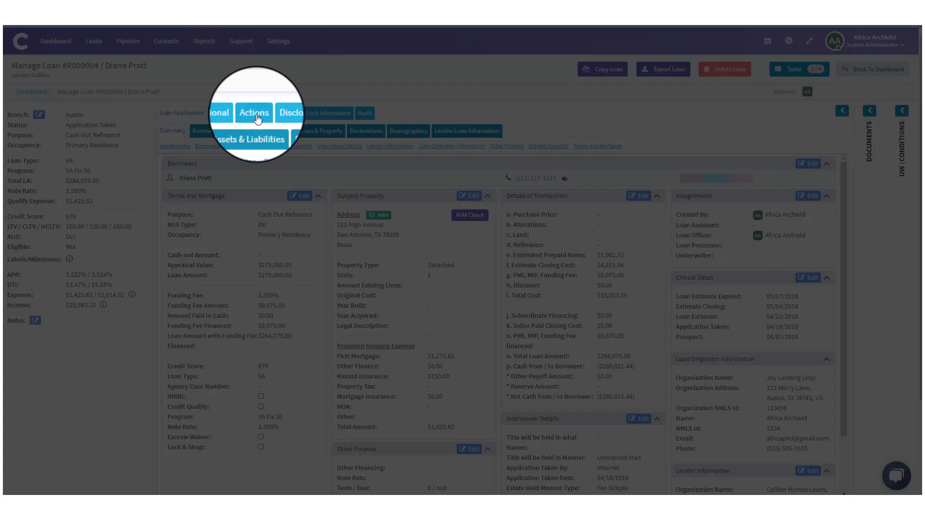
{"action": "left_click", "coordinate": [256, 115]}
{"action": "scroll", "coordinate": [296, 399], "scroll_direction": "down", "scroll_amount": 1}
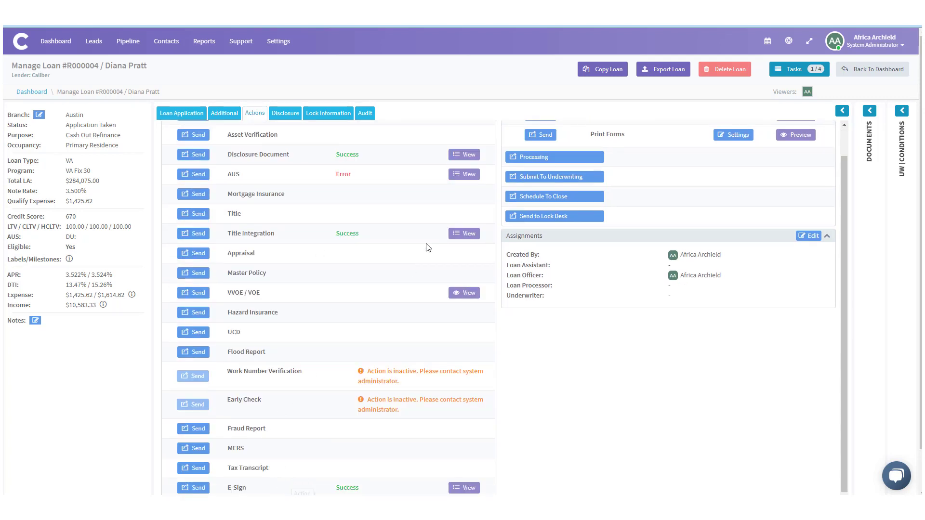
{"action": "scroll", "coordinate": [426, 247], "scroll_direction": "up", "scroll_amount": 1}
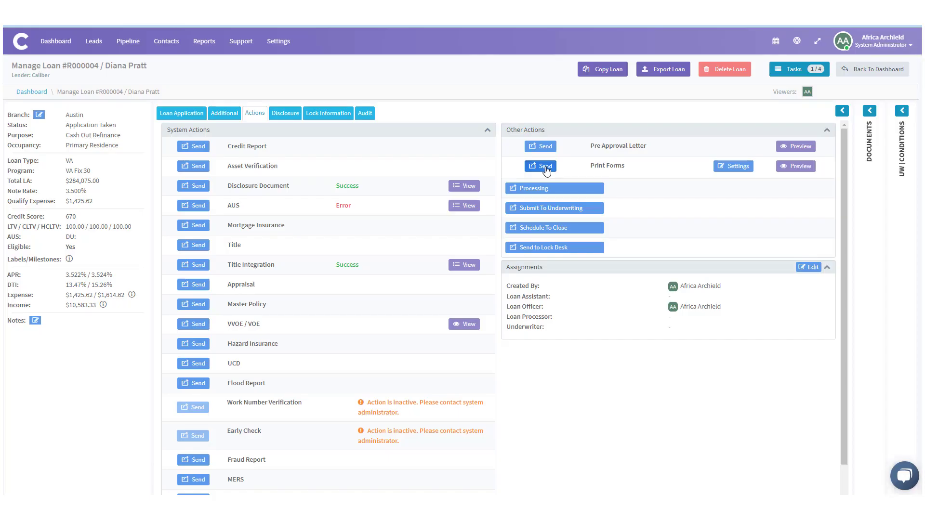
Step: Request the TX 5(A)6 and ITP Acknowledgement print forms for the loan and submit them for e-signing
{"action": "left_click", "coordinate": [547, 170]}
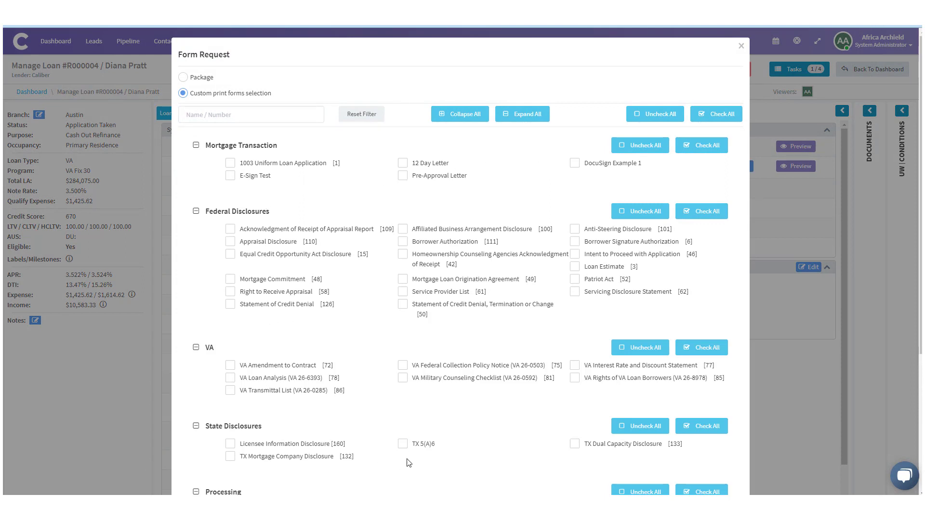
{"action": "scroll", "coordinate": [584, 401], "scroll_direction": "down", "scroll_amount": 4}
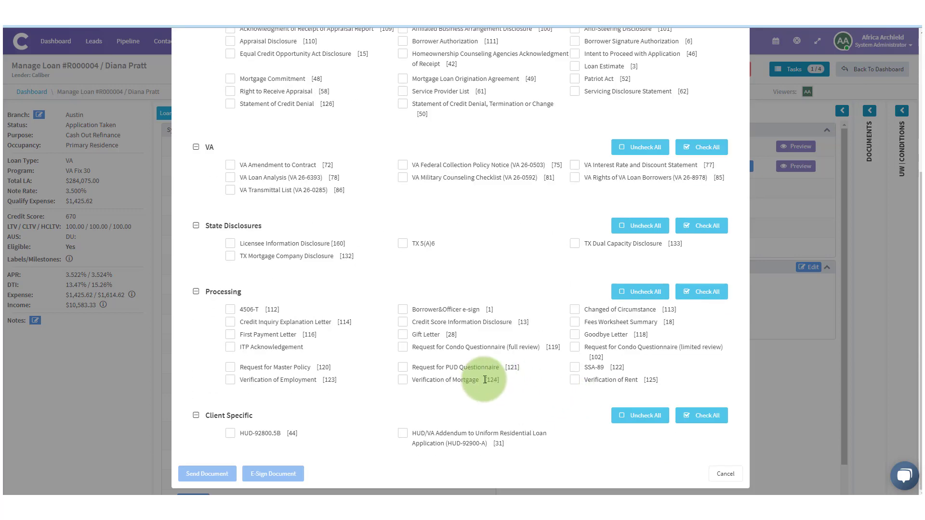
{"action": "left_click", "coordinate": [402, 244]}
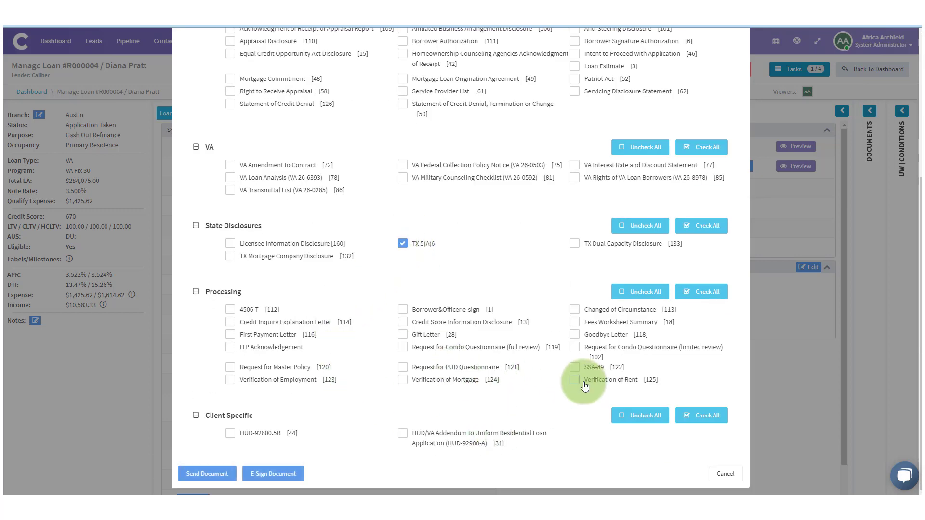
{"action": "left_click", "coordinate": [230, 349]}
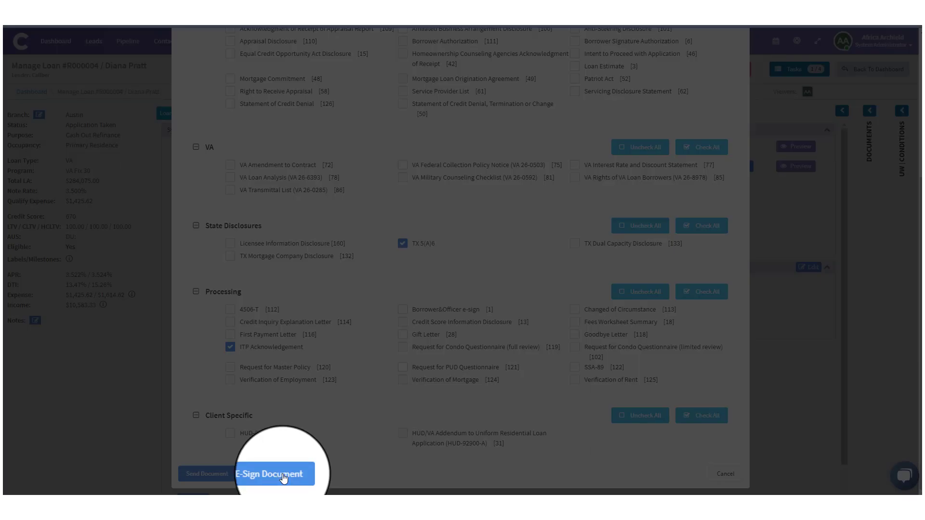
{"action": "left_click", "coordinate": [283, 476]}
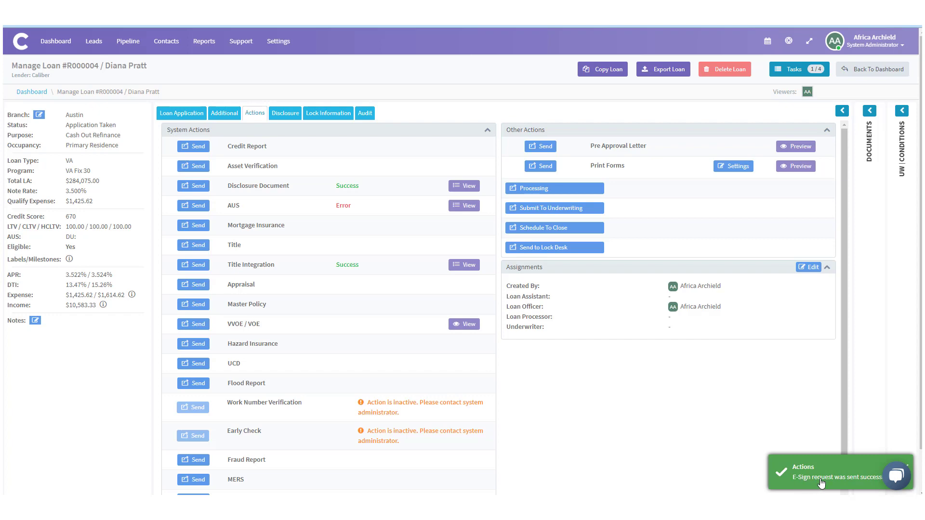
Step: Expand the newest Initiate Document Signing request in the loan's E-Sign history and request its status
{"action": "scroll", "coordinate": [307, 400], "scroll_direction": "down", "scroll_amount": 2}
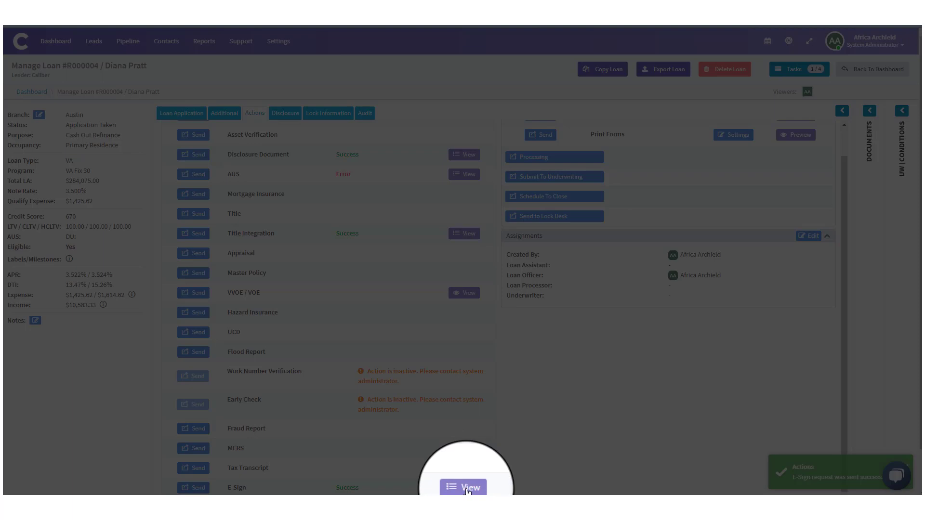
{"action": "left_click", "coordinate": [466, 487]}
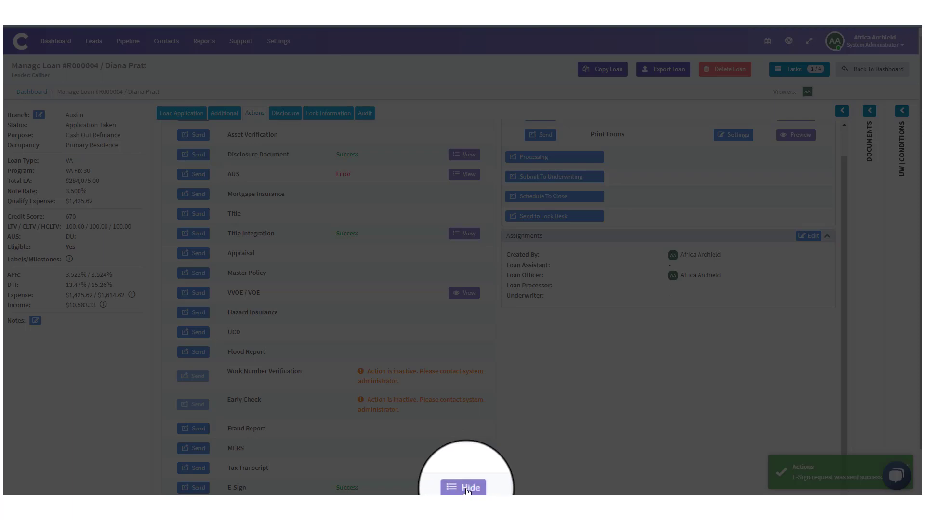
{"action": "scroll", "coordinate": [411, 428], "scroll_direction": "down", "scroll_amount": 3}
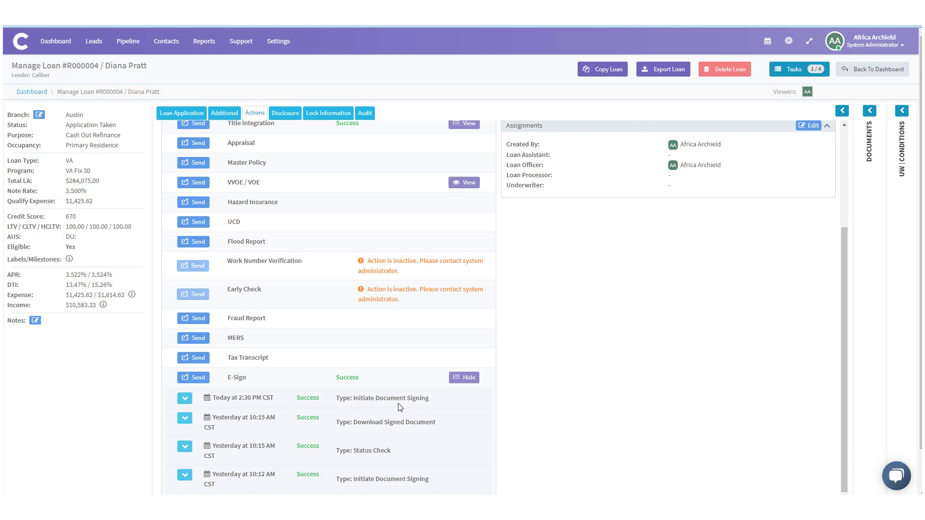
{"action": "left_click", "coordinate": [185, 399]}
{"action": "scroll", "coordinate": [357, 405], "scroll_direction": "down", "scroll_amount": 2}
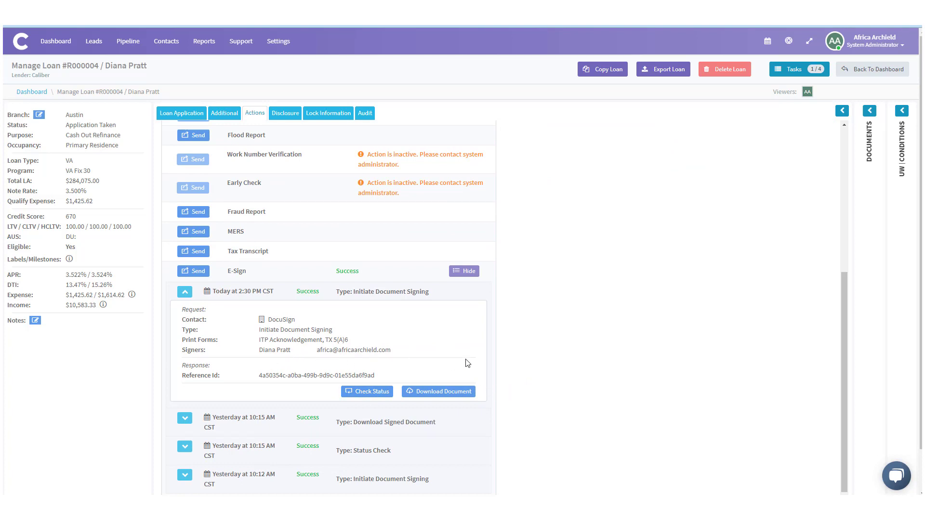
{"action": "left_click", "coordinate": [358, 392]}
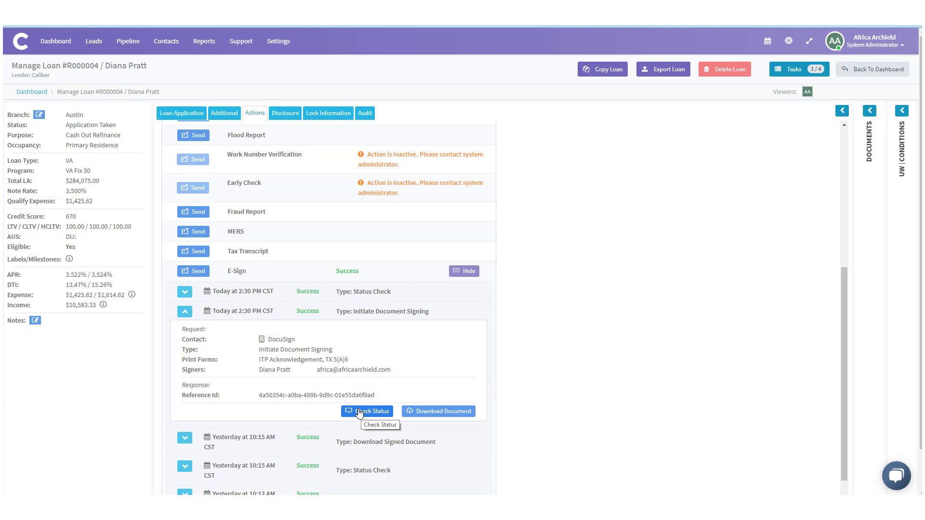
Step: Switch to the e-sign document e-mail for loan #R000004, widen its window, and open the document for review in DocuSign
{"action": "key", "text": "alt+Tab"}
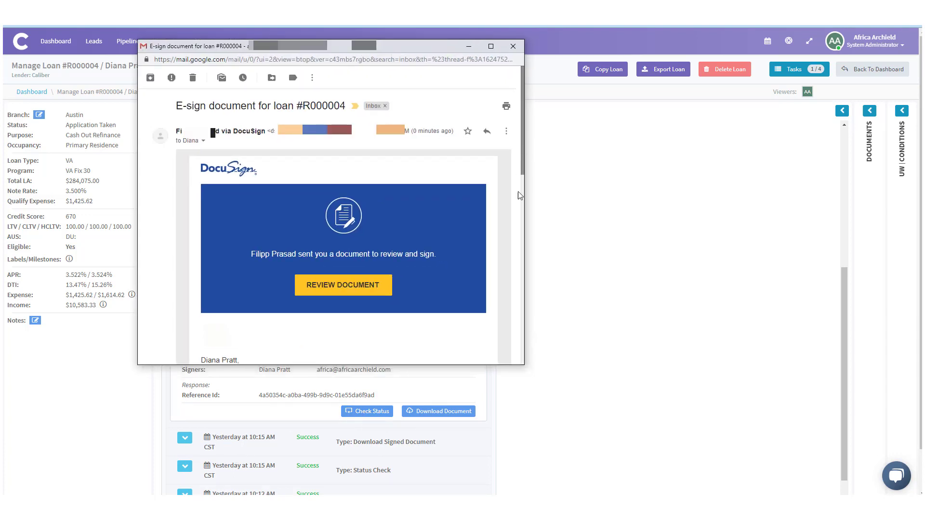
{"action": "left_click_drag", "start_coordinate": [524, 197], "coordinate": [650, 193]}
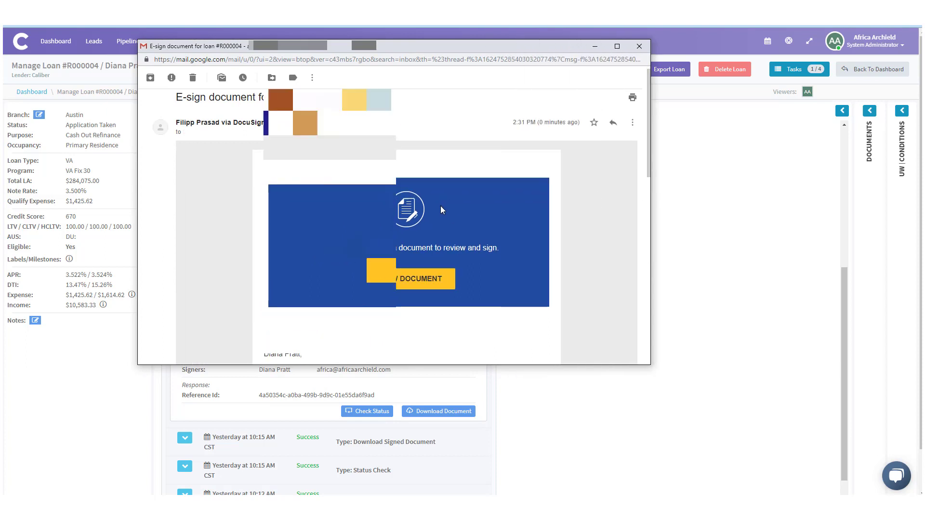
{"action": "scroll", "coordinate": [438, 212], "scroll_direction": "down", "scroll_amount": 4}
{"action": "scroll", "coordinate": [385, 193], "scroll_direction": "up", "scroll_amount": 2}
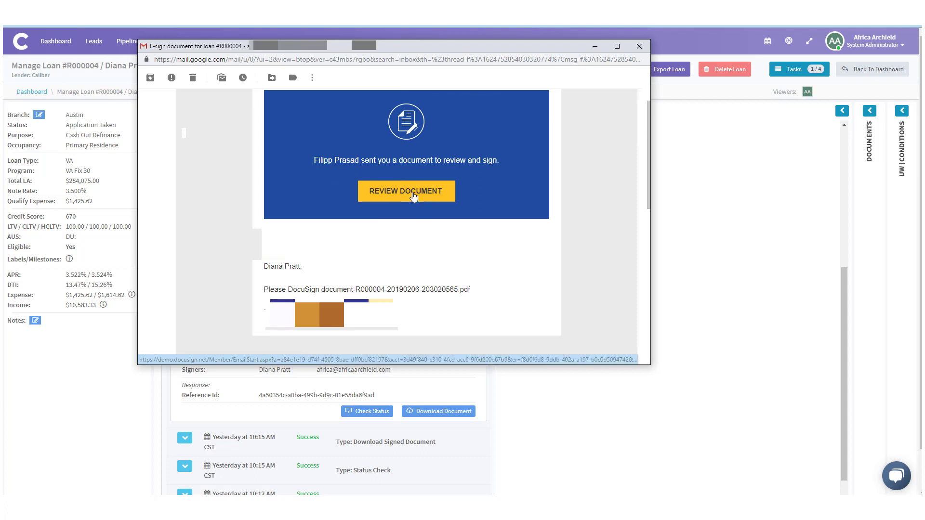
{"action": "left_click", "coordinate": [414, 194]}
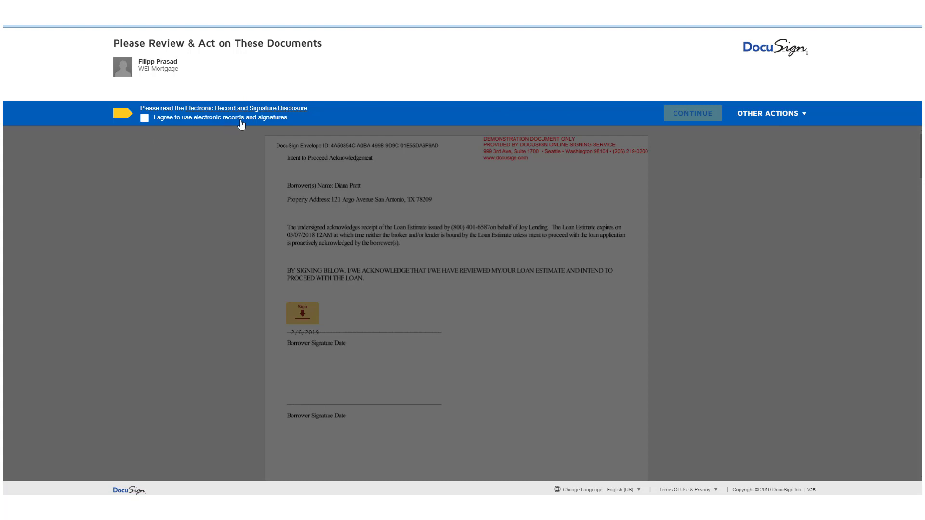
Step: Agree to use electronic records and signatures, continue to the documents, dismiss the comments tip, and start signing
{"action": "left_click", "coordinate": [144, 118]}
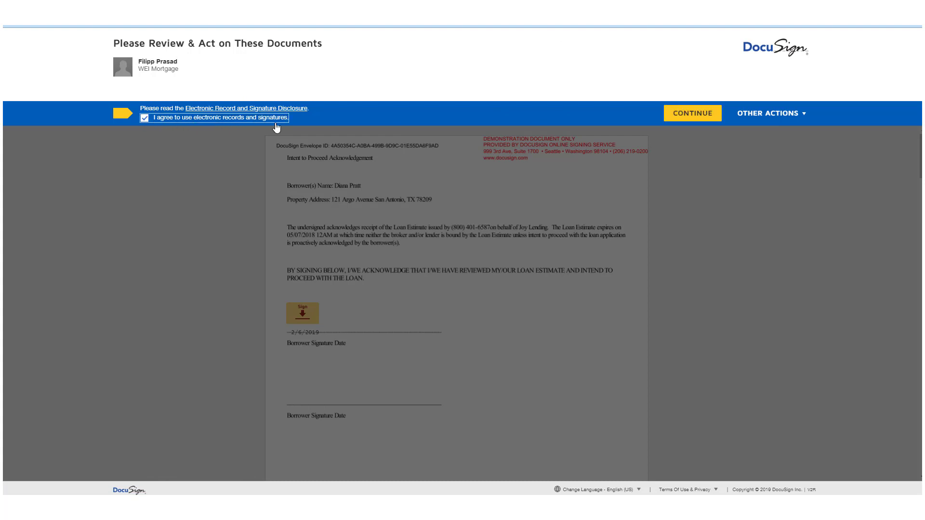
{"action": "left_click", "coordinate": [686, 117]}
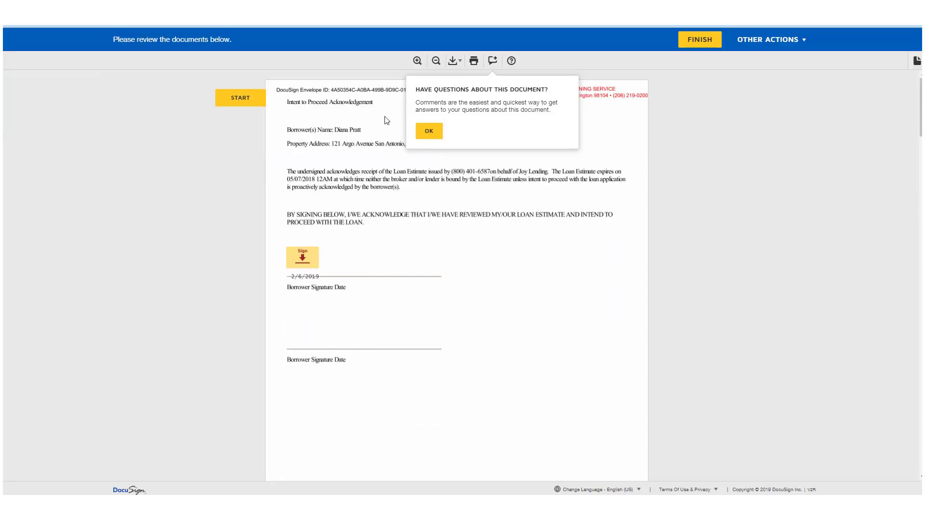
{"action": "left_click", "coordinate": [429, 131]}
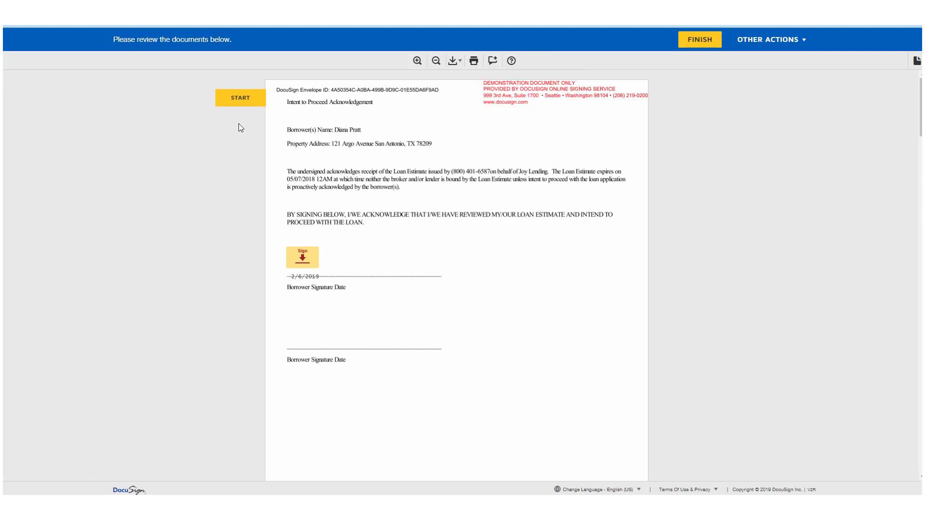
{"action": "left_click", "coordinate": [238, 105]}
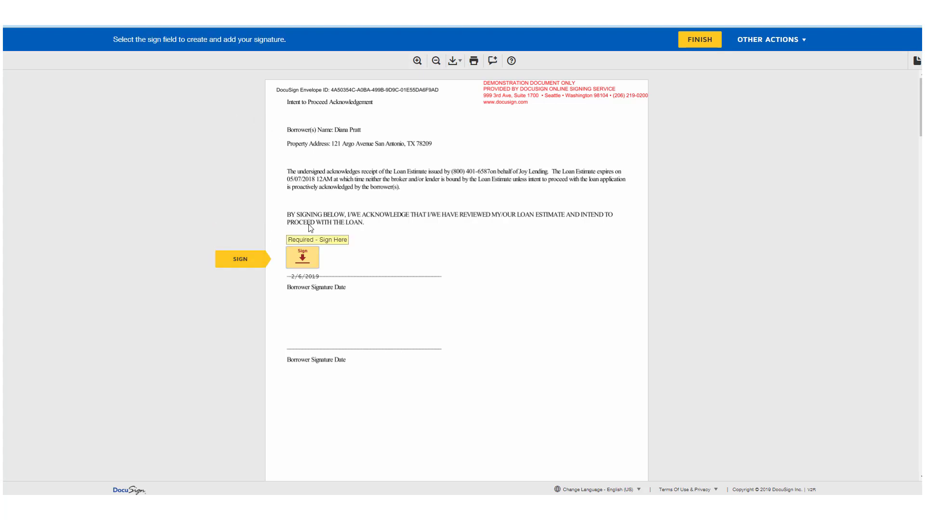
Step: Sign the Intent to Proceed Acknowledgement by adopting the preset-style signature, after viewing the option to draw one
{"action": "left_click", "coordinate": [303, 260]}
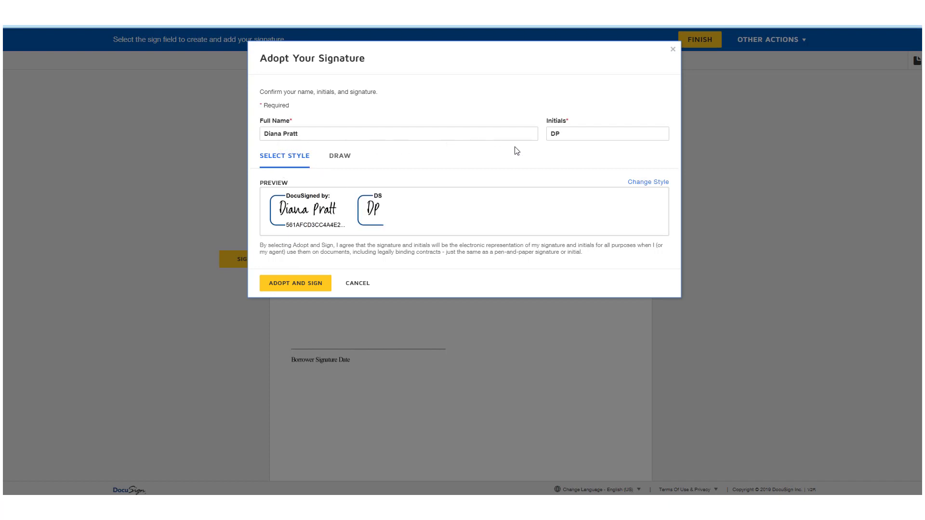
{"action": "left_click", "coordinate": [337, 160]}
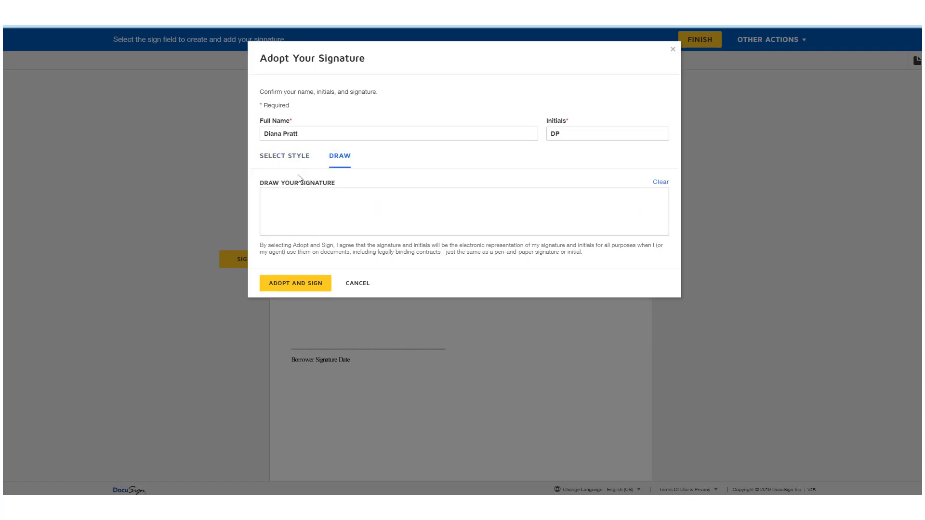
{"action": "left_click", "coordinate": [294, 156]}
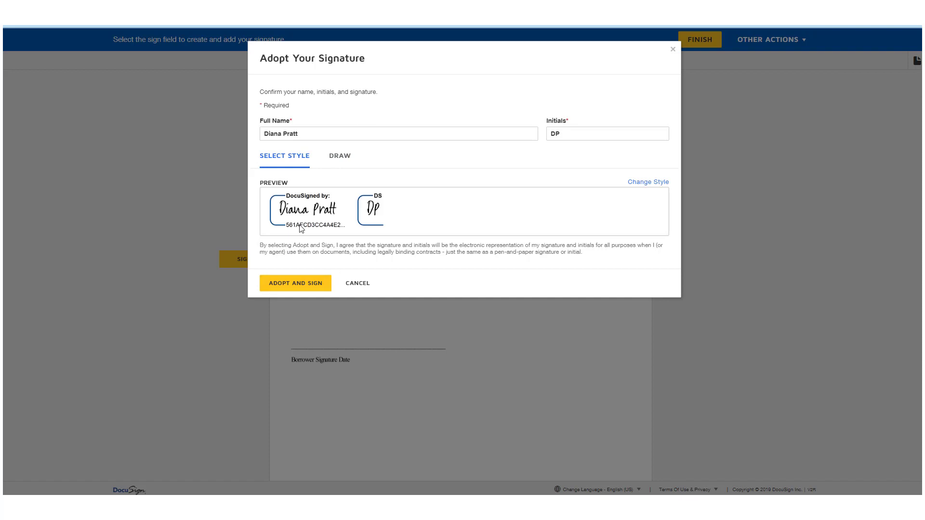
{"action": "left_click", "coordinate": [298, 281]}
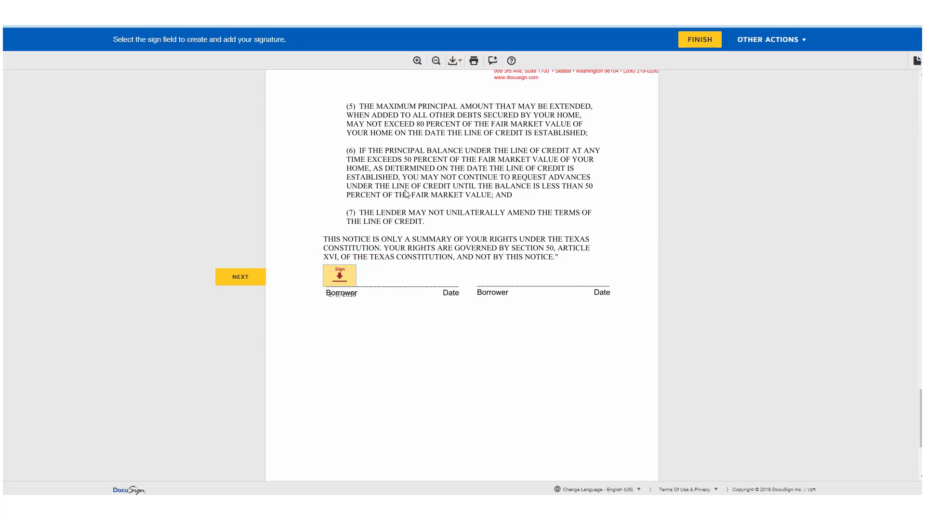
Step: Look through the Texas Section 50(a)(6) notice, sign its borrower field on the last page, and finish the document
{"action": "scroll", "coordinate": [406, 196], "scroll_direction": "up", "scroll_amount": 10}
{"action": "scroll", "coordinate": [406, 196], "scroll_direction": "up", "scroll_amount": 15}
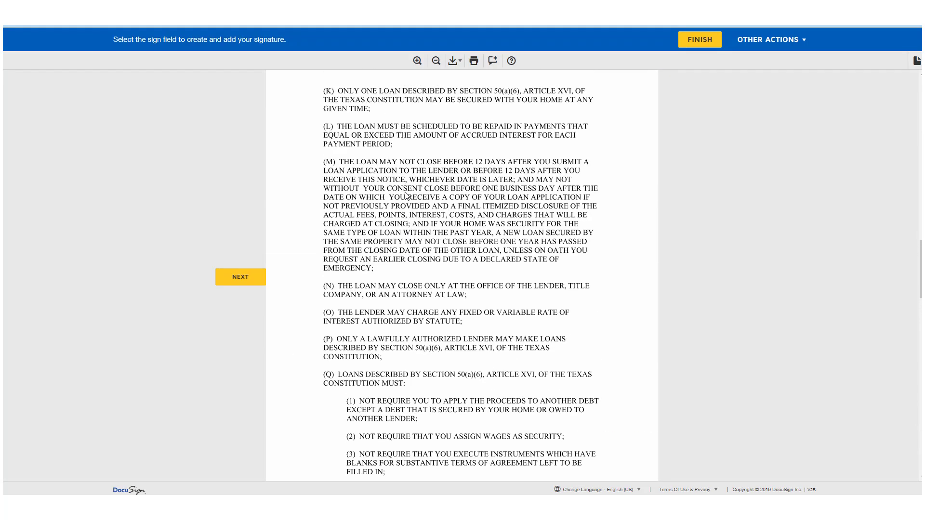
{"action": "scroll", "coordinate": [406, 195], "scroll_direction": "down", "scroll_amount": 4}
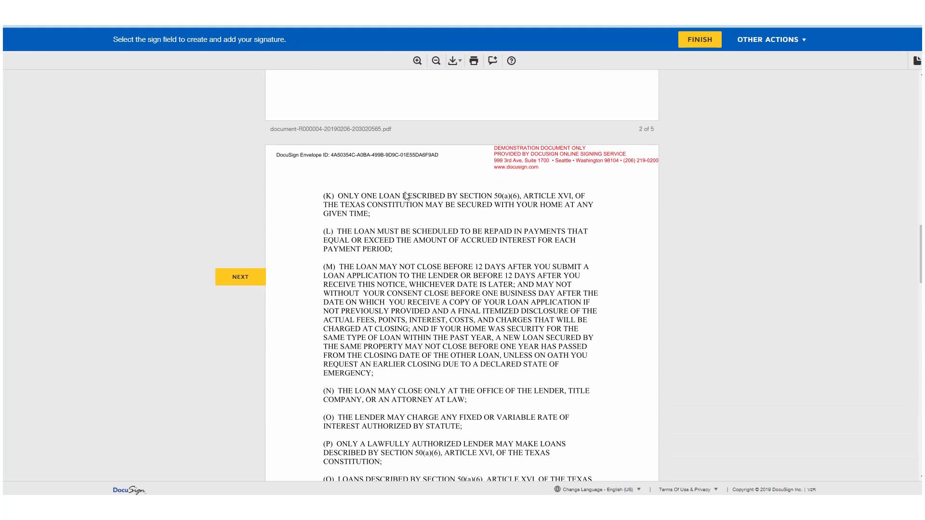
{"action": "scroll", "coordinate": [406, 196], "scroll_direction": "up", "scroll_amount": 9}
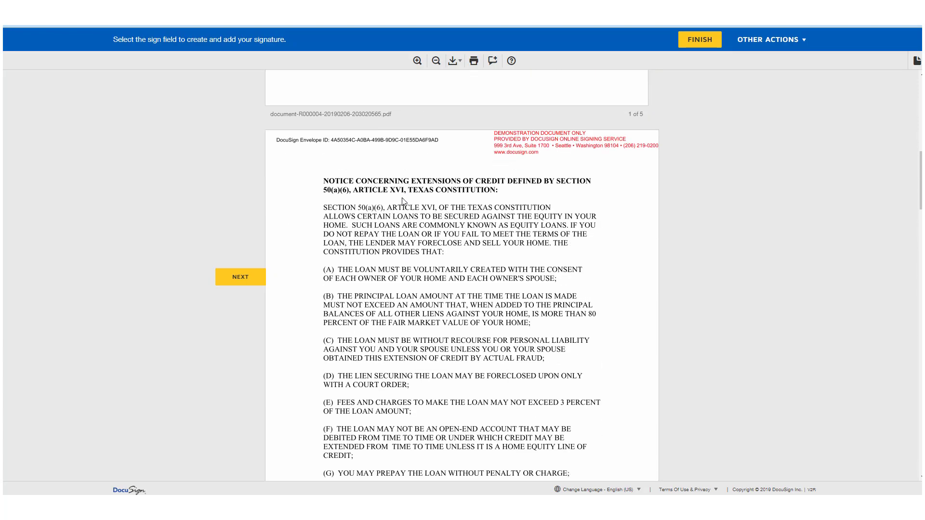
{"action": "scroll", "coordinate": [406, 195], "scroll_direction": "down", "scroll_amount": 20}
{"action": "scroll", "coordinate": [400, 204], "scroll_direction": "down", "scroll_amount": 8}
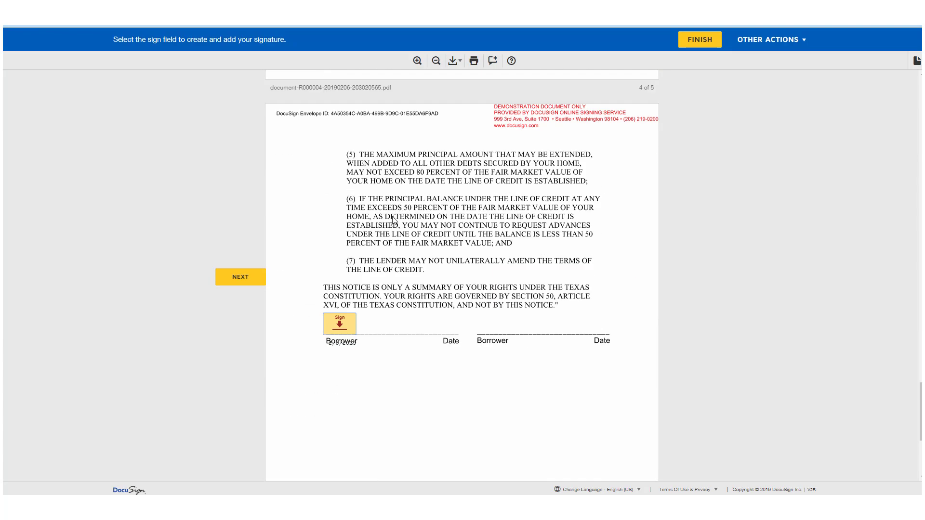
{"action": "left_click", "coordinate": [343, 324]}
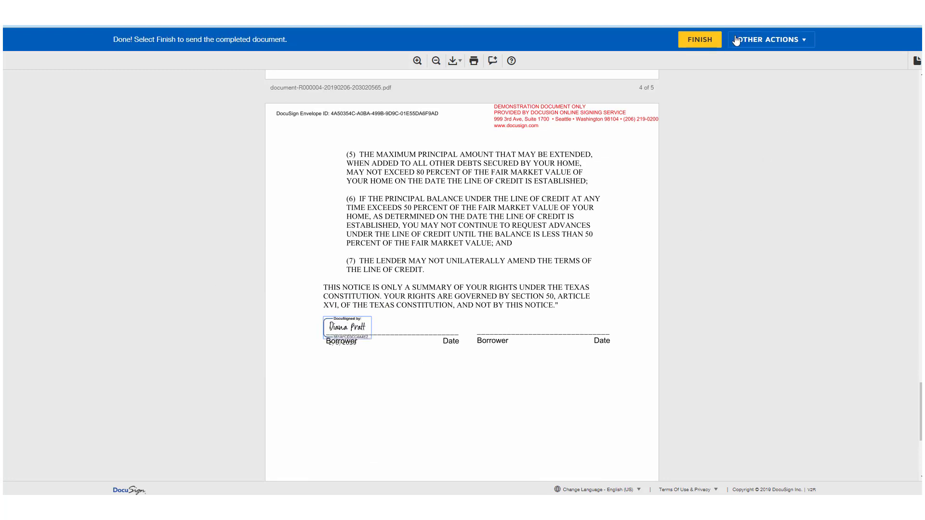
{"action": "left_click", "coordinate": [707, 41]}
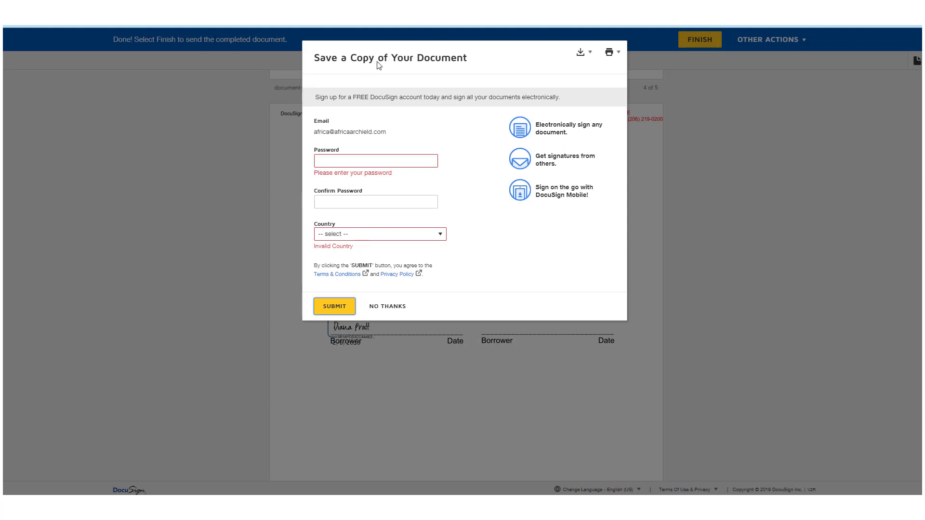
Step: Decline the DocuSign account sign-up, then download the signed document into the loan from its signed E-Sign status check
{"action": "left_click", "coordinate": [396, 312]}
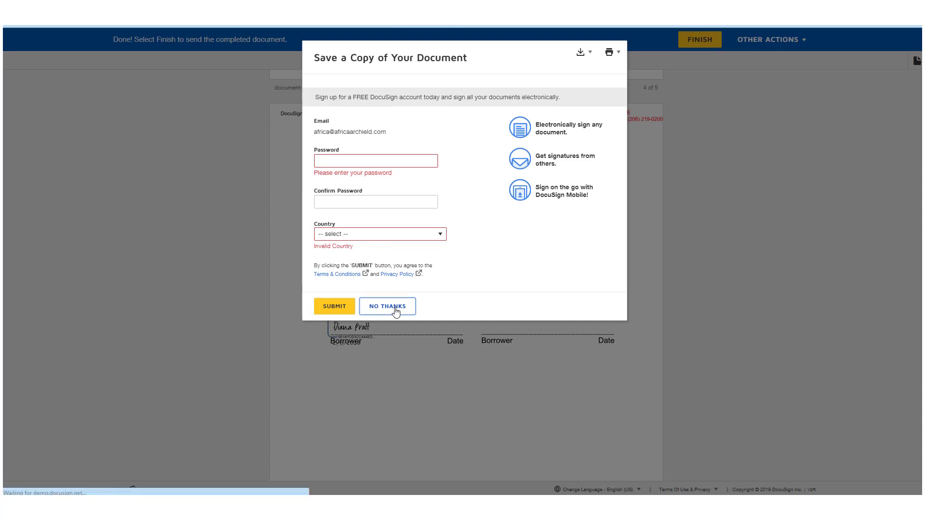
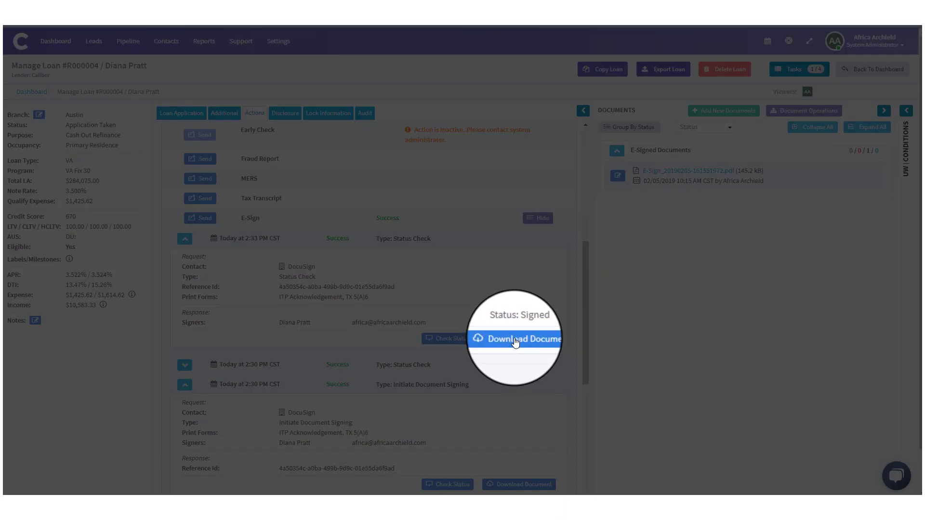
{"action": "left_click", "coordinate": [514, 340]}
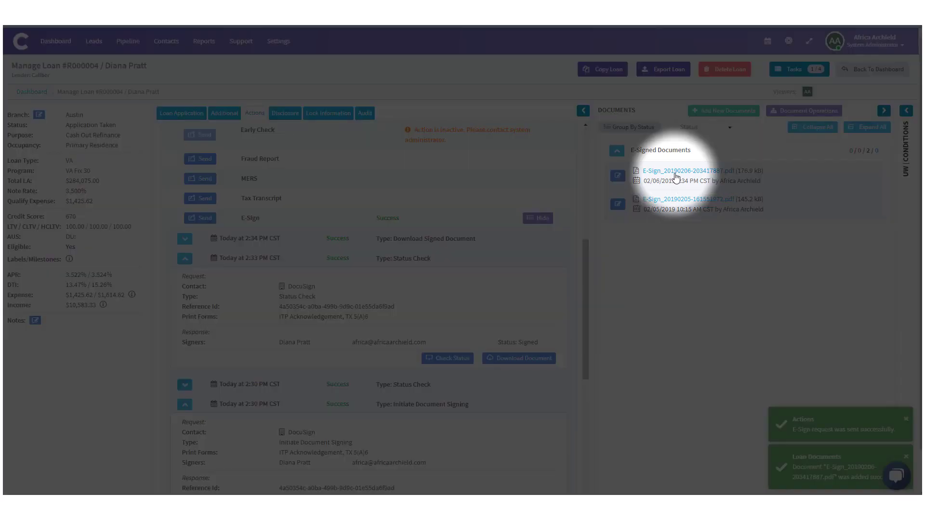
Step: Open E-Sign_20190206-203417887.pdf from the E-Signed Documents, examine the borrower signatures on its first and last pages, and close it
{"action": "left_click", "coordinate": [675, 172]}
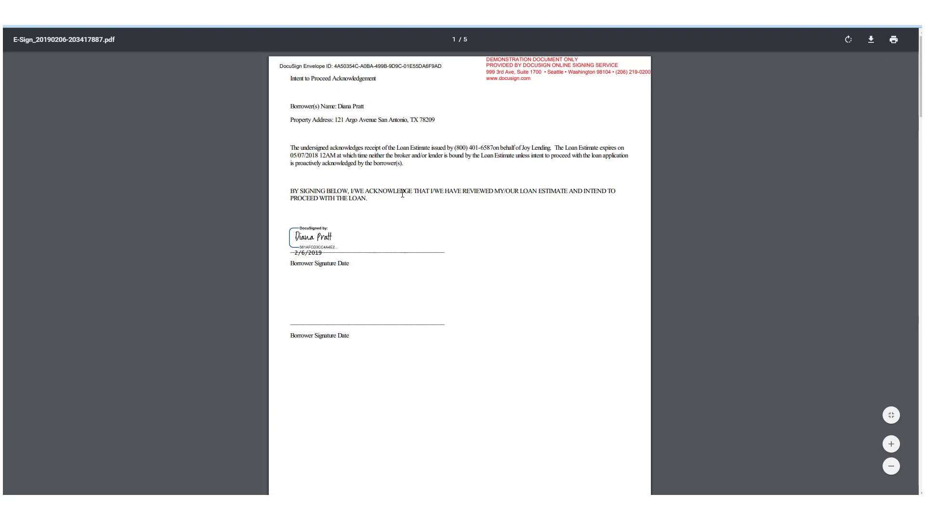
{"action": "scroll", "coordinate": [402, 193], "scroll_direction": "down", "scroll_amount": 13}
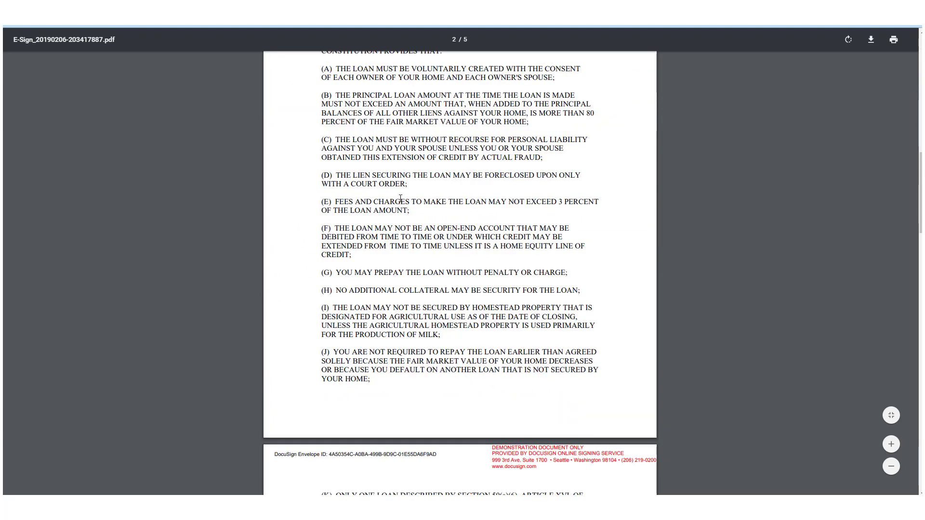
{"action": "scroll", "coordinate": [401, 199], "scroll_direction": "down", "scroll_amount": 20}
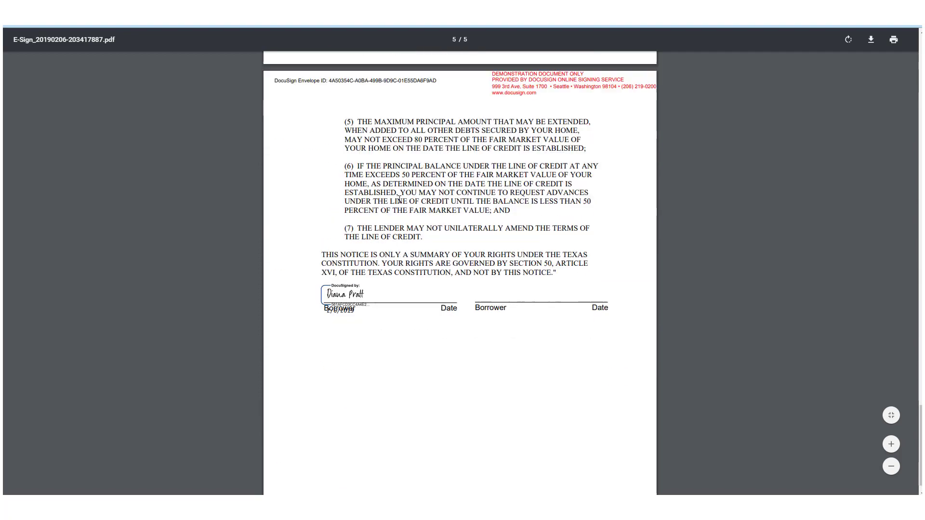
{"action": "scroll", "coordinate": [399, 199], "scroll_direction": "down", "scroll_amount": 2}
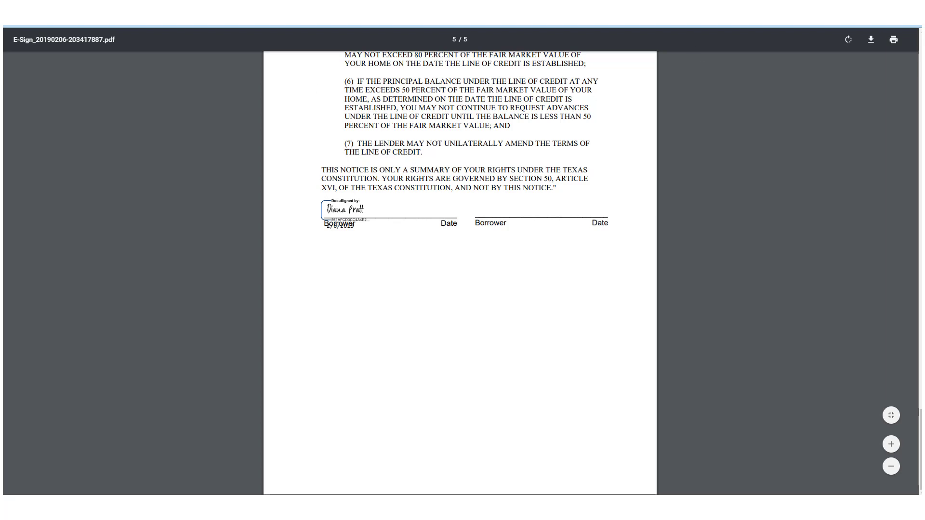
{"action": "key", "text": "ctrl+w"}
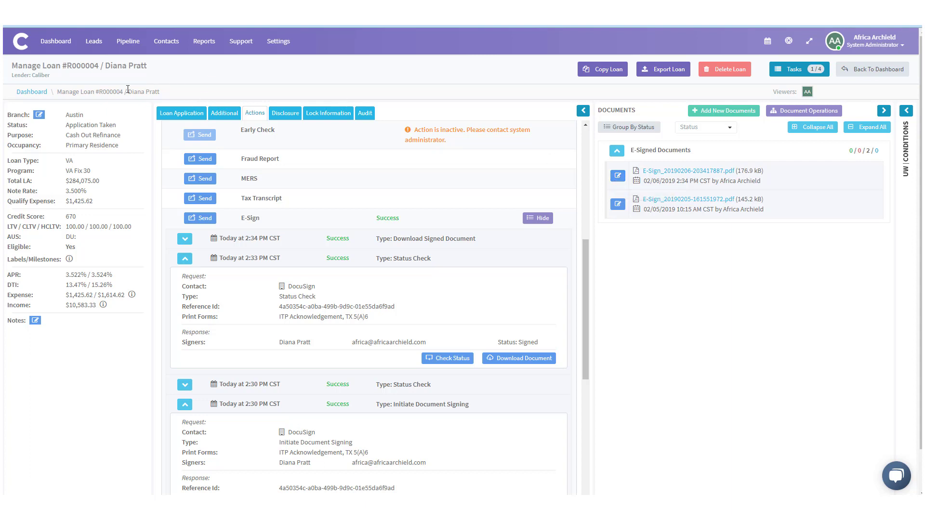
Step: Open the Support section from the loan
{"action": "left_click", "coordinate": [244, 48]}
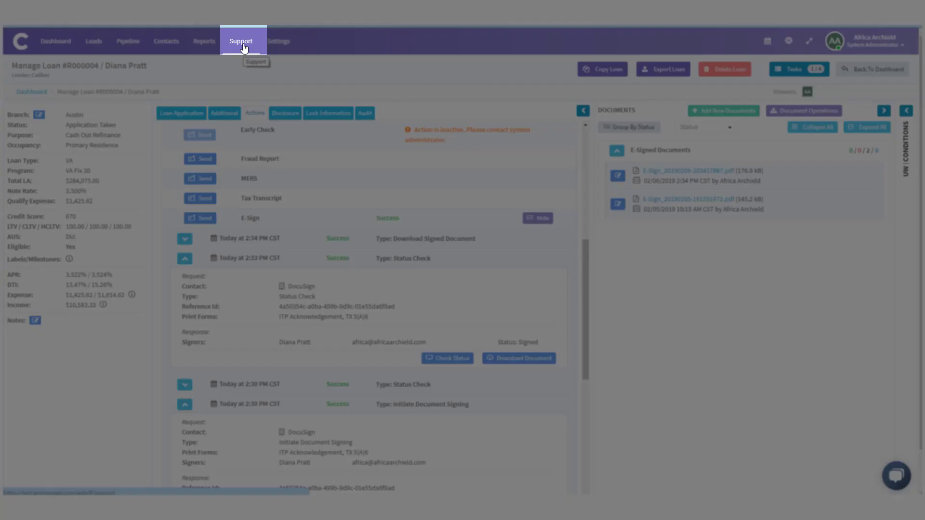